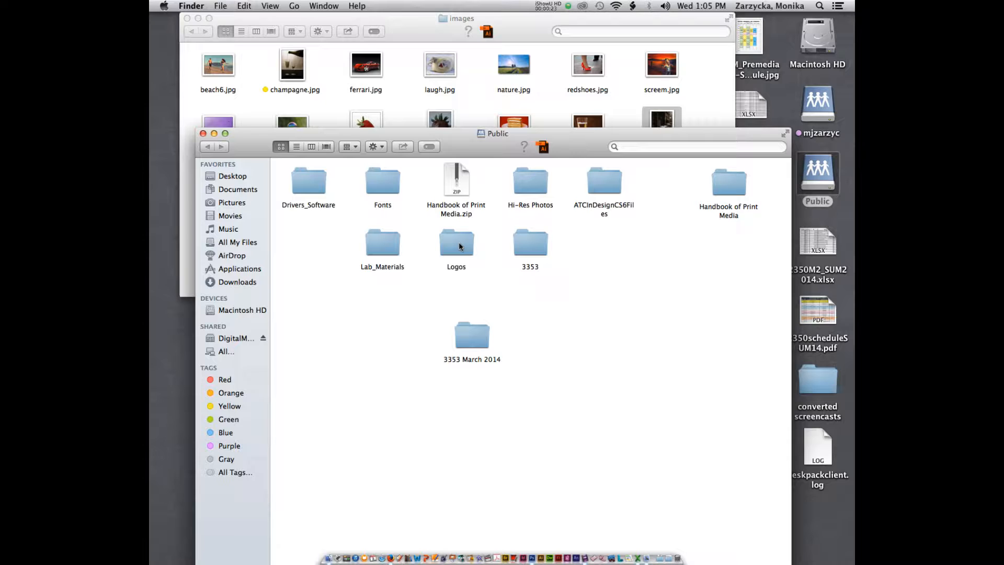
Open the Images folder inside Lab_Materials > DIGM 2350 on the Public share
double_click(386, 242)
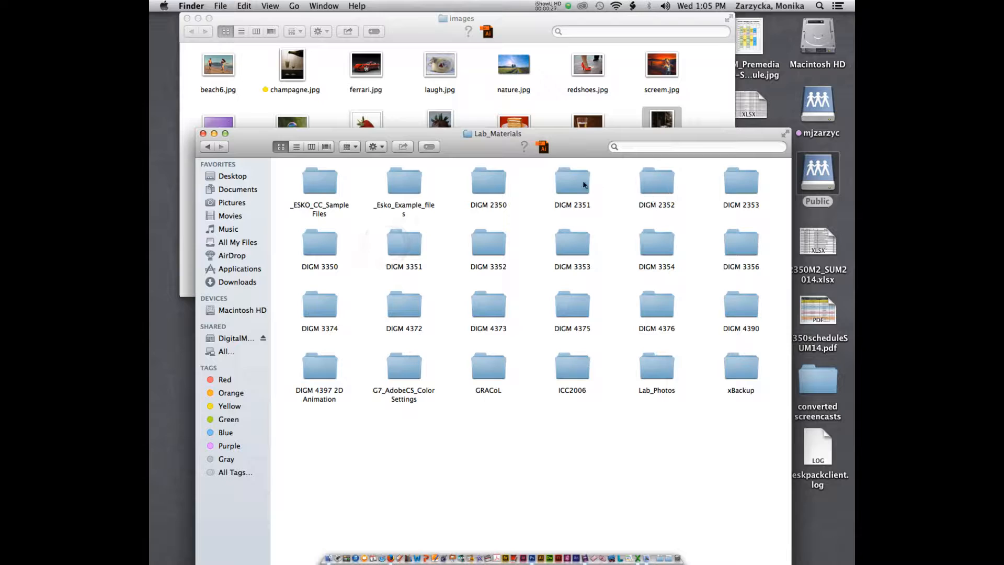
double_click(484, 196)
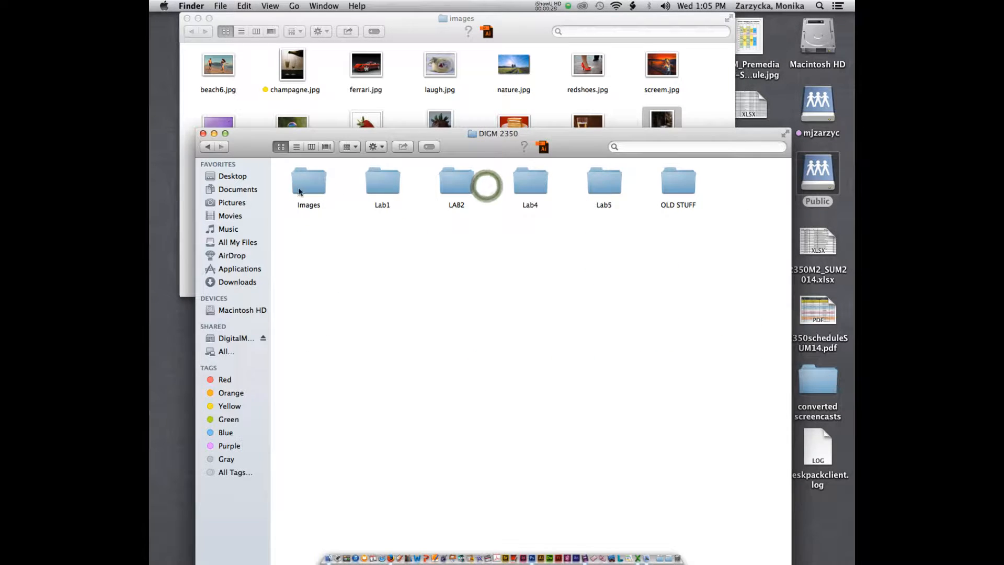
double_click(299, 187)
Copy the eight yellow-tagged images, champagne.jpg through tables.jpg, from the local images folder into the DIGM 2350 Images folder
drag(342, 136, 358, 244)
click(275, 58)
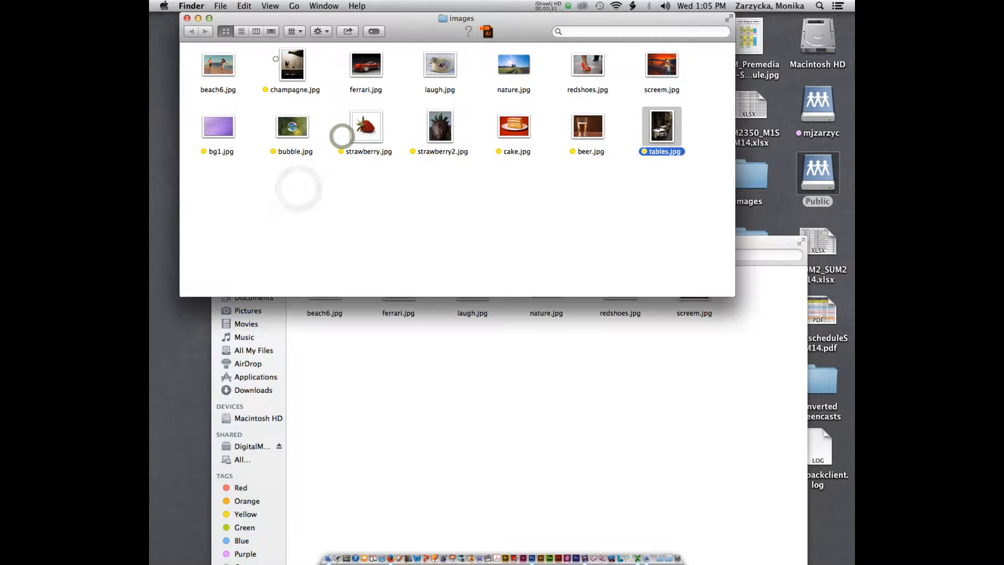
click(303, 65)
super+click(218, 126)
super+click(296, 133)
super+click(373, 132)
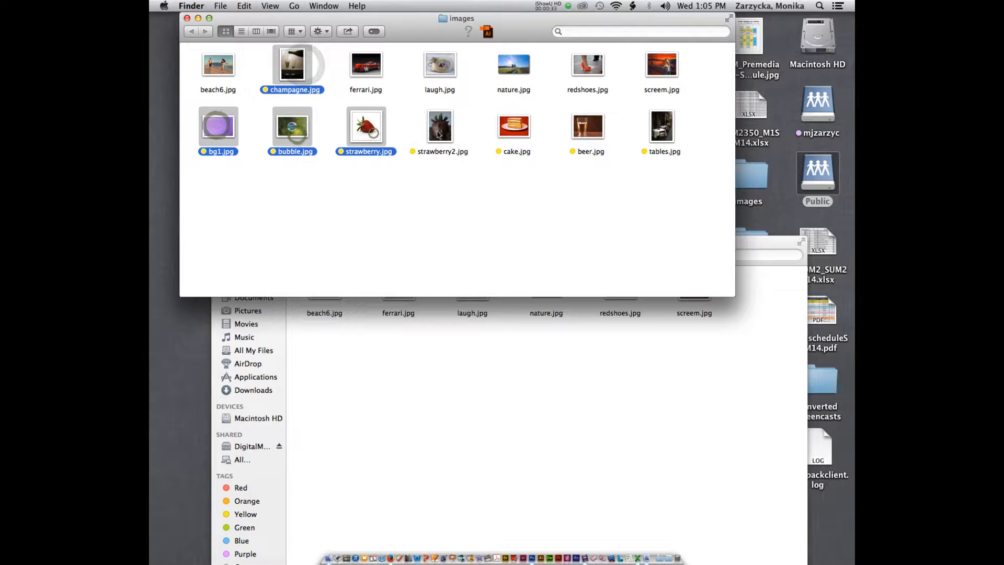
super+click(429, 130)
super+click(516, 128)
super+click(588, 126)
super+click(662, 127)
drag(661, 126, 666, 392)
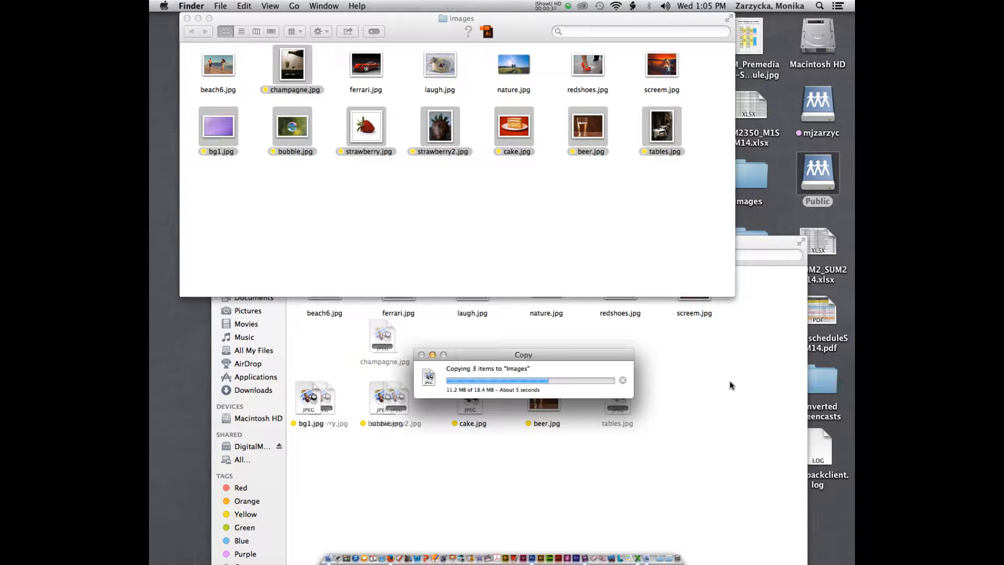
click(730, 381)
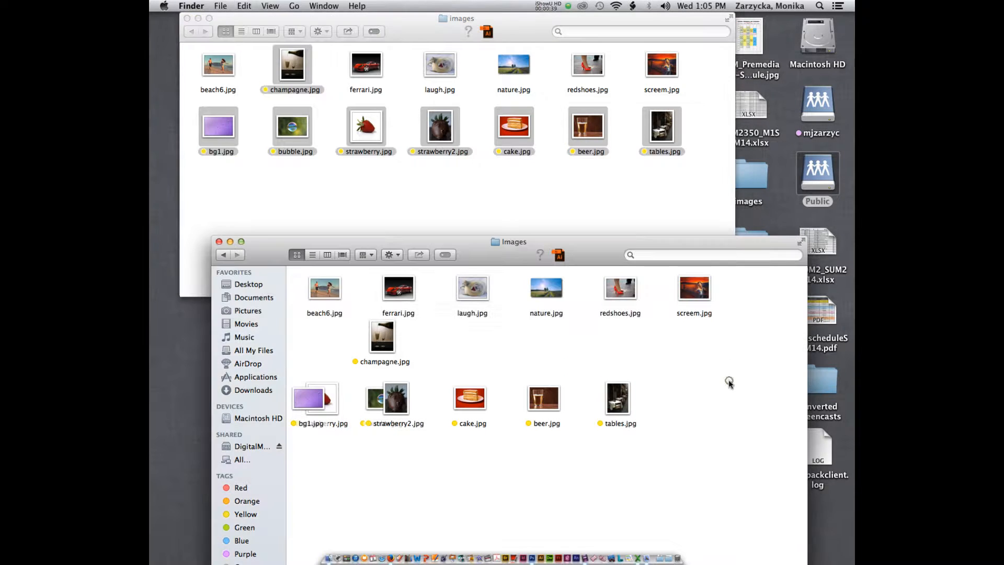
Move strawberry2.jpg and bg1.jpg off the icons they overlap, into the row beside champagne.jpg
drag(397, 397, 438, 341)
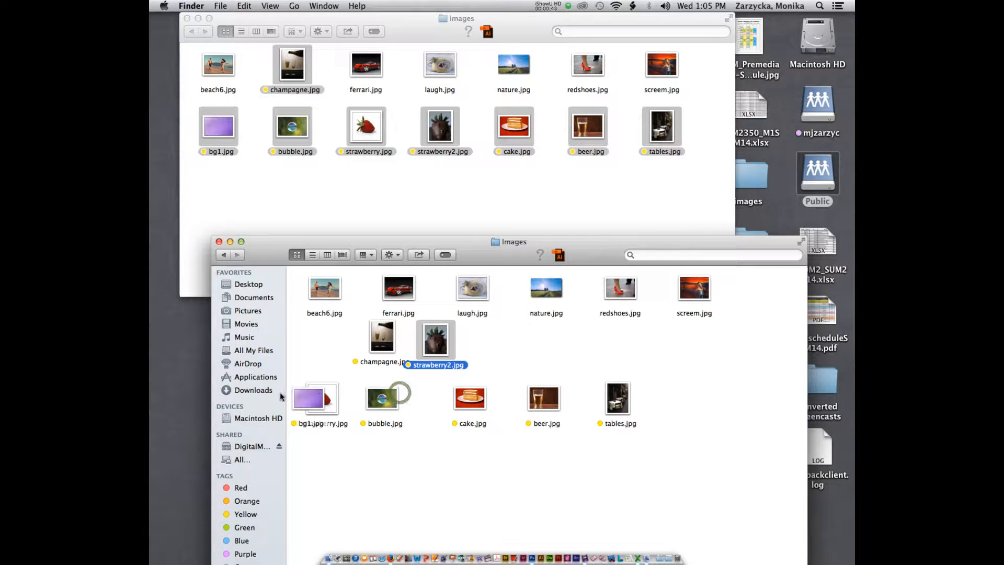
drag(312, 398, 323, 339)
drag(437, 340, 454, 341)
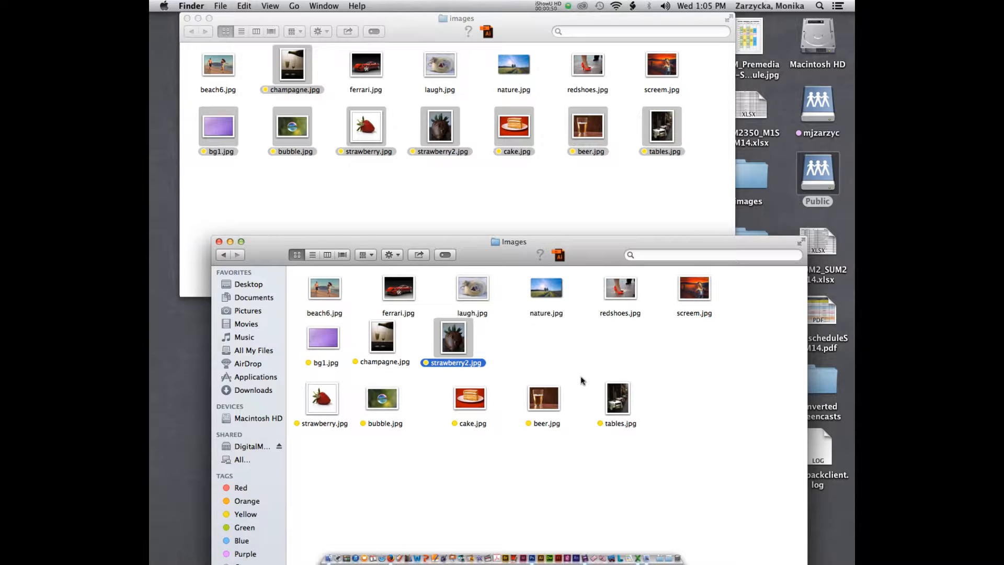
Move the Images folder window upward and display its files as a list
drag(515, 242, 503, 100)
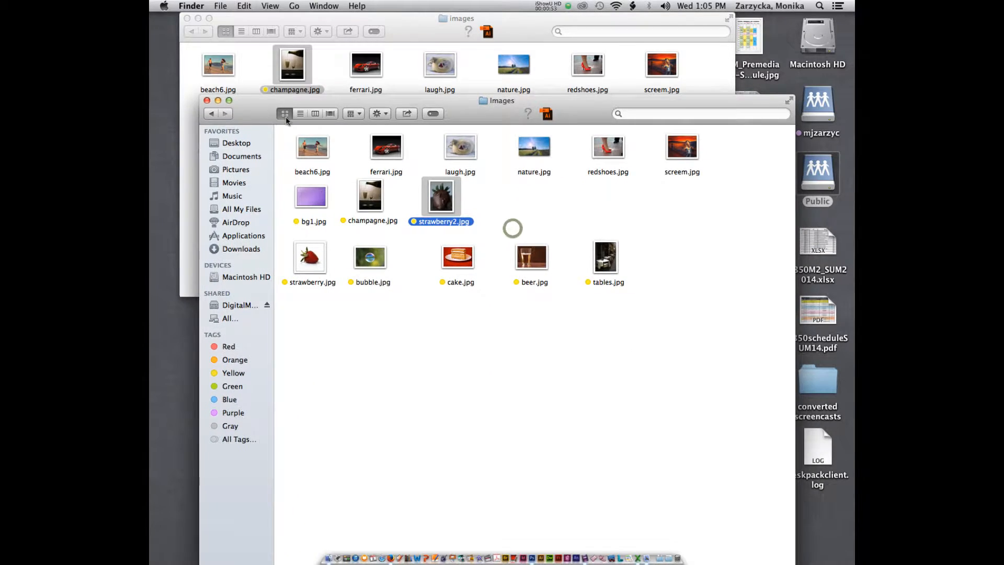
click(285, 114)
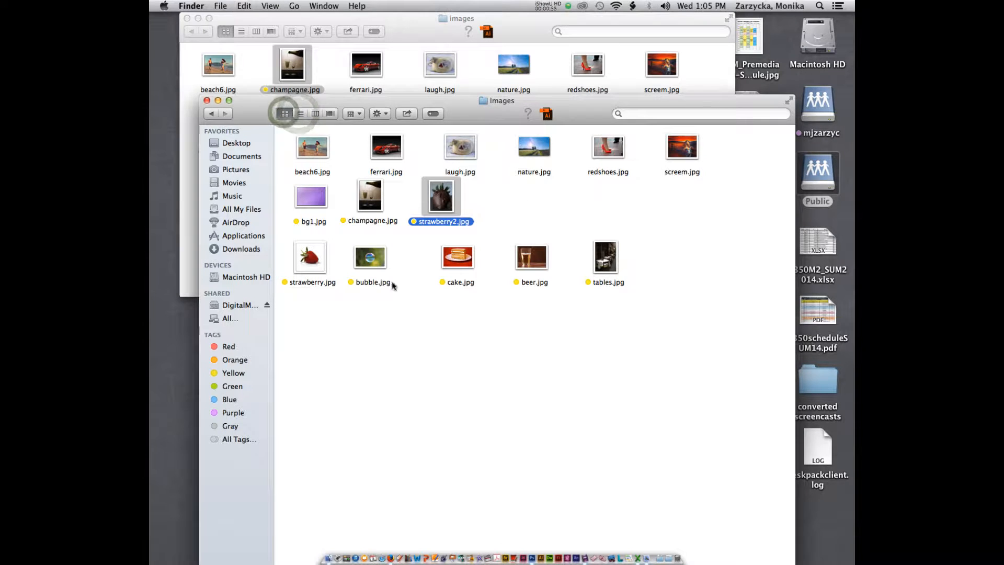
click(394, 293)
click(301, 114)
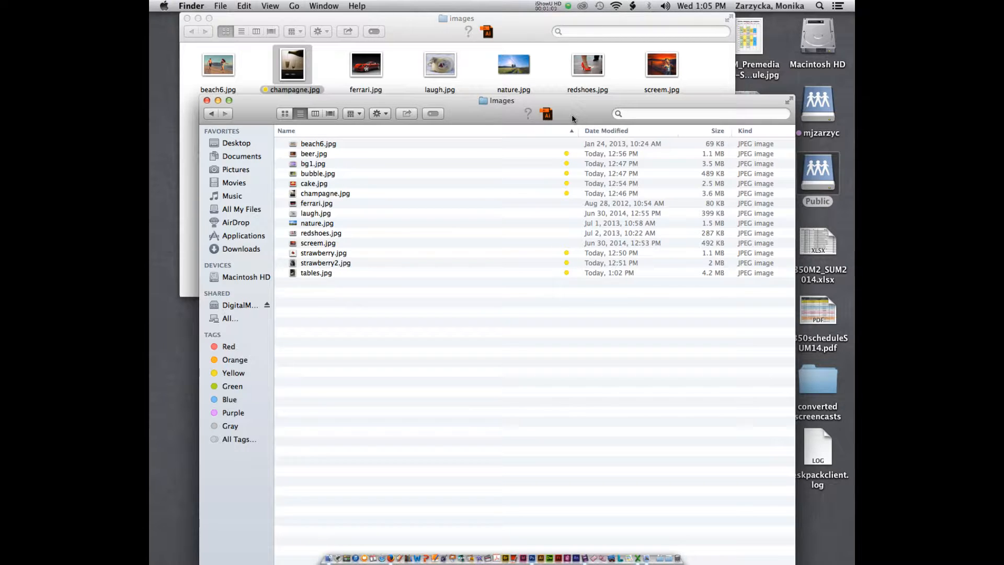
click(543, 4)
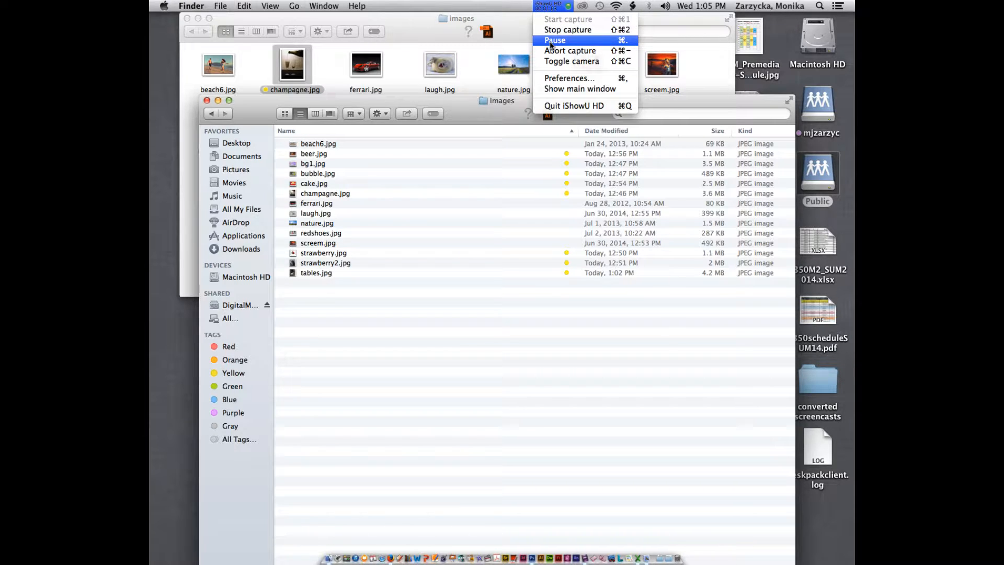
click(551, 44)
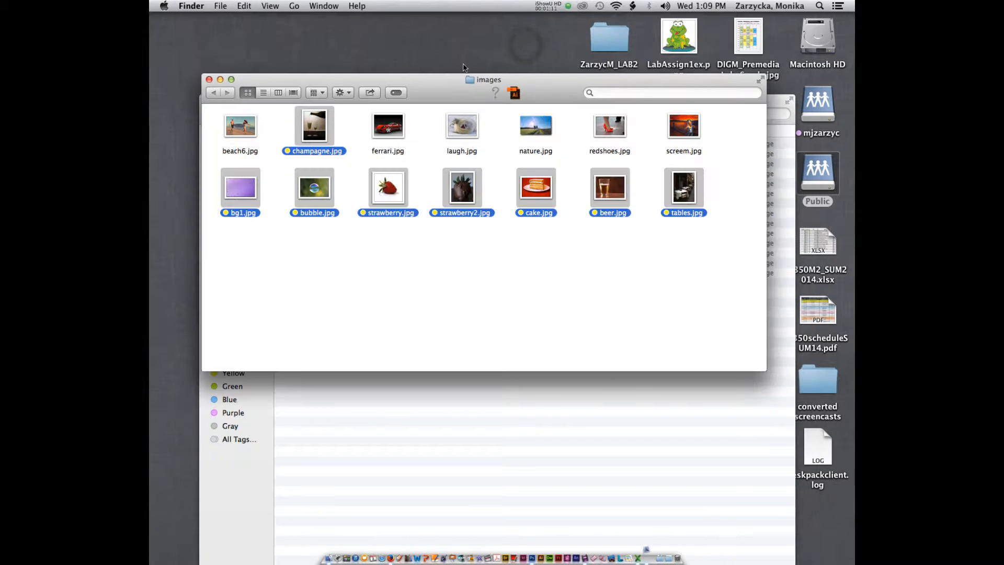
Open the selected yellow-tagged images in Preview and shift the beer.jpg window aside to uncover the bg1.jpg window
drag(444, 84, 484, 108)
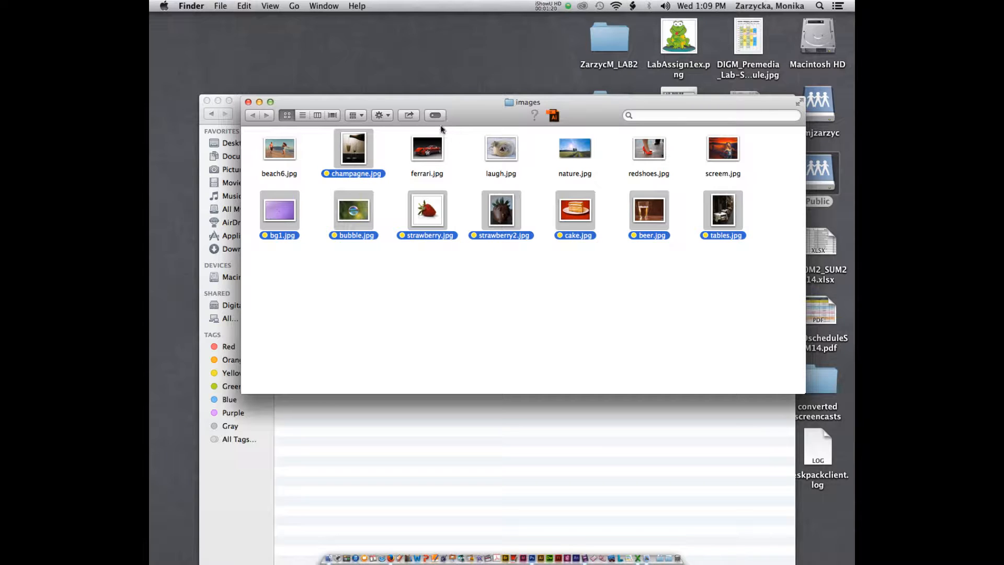
double_click(282, 214)
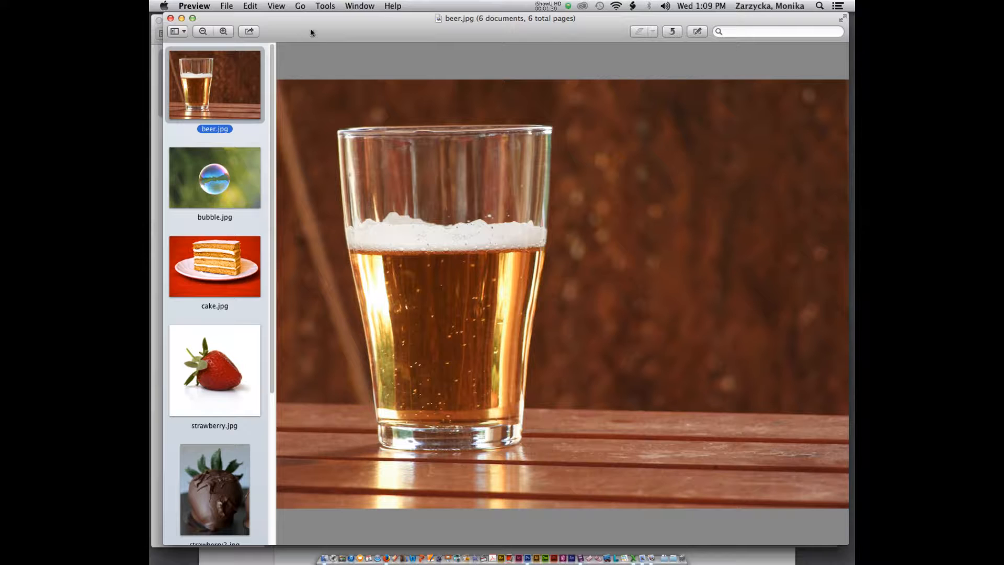
drag(311, 30, 318, 31)
scroll(228, 178, down, 5)
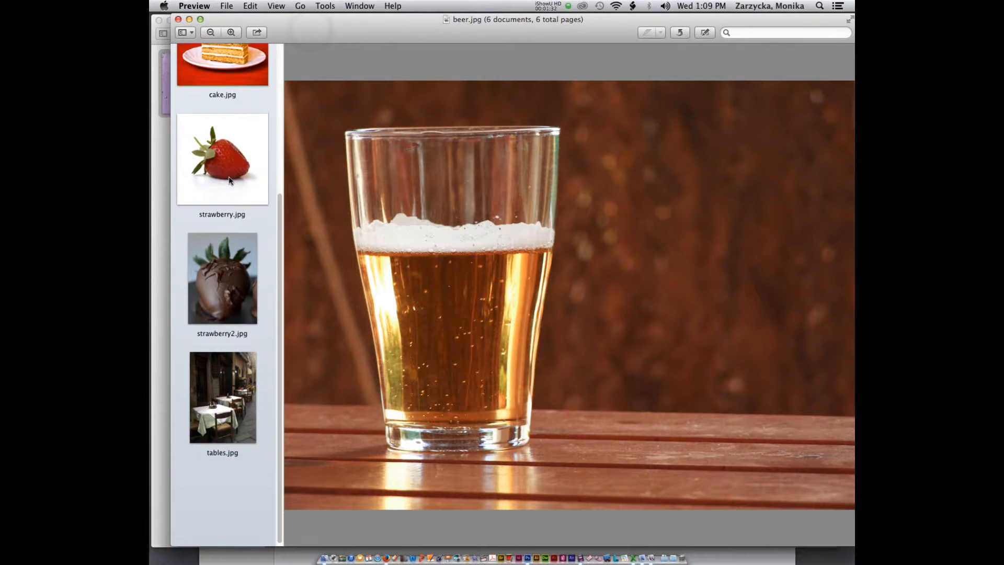
scroll(228, 177, up, 5)
drag(289, 32, 354, 32)
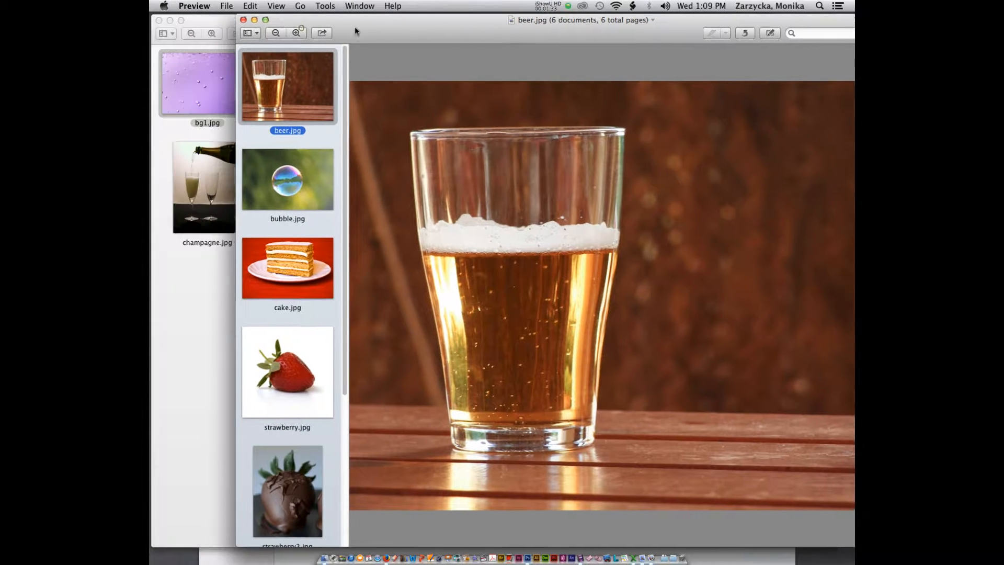
Examine the bg1.jpg background and the champagne.jpg photo in the two-document Preview window
click(187, 102)
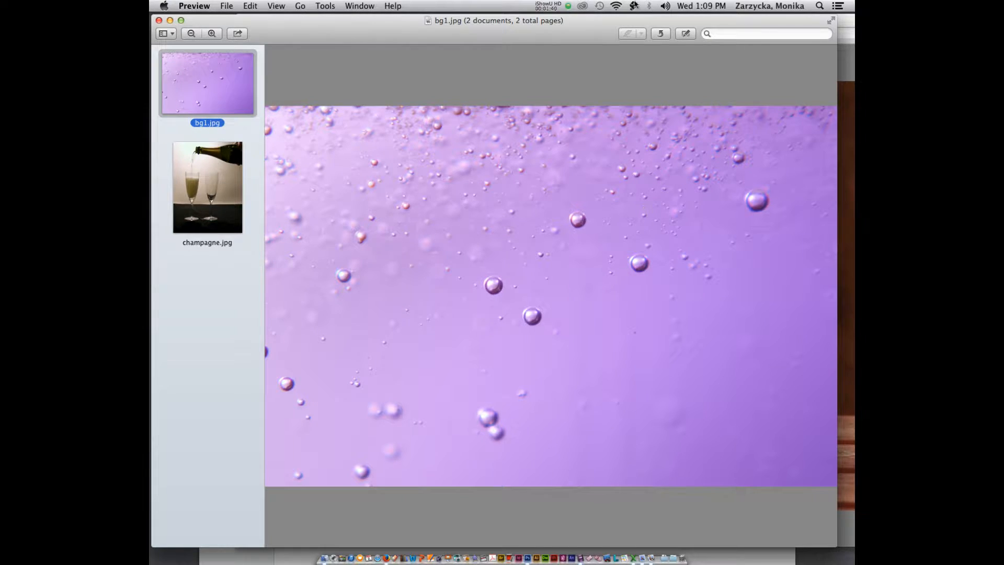
drag(567, 26, 569, 52)
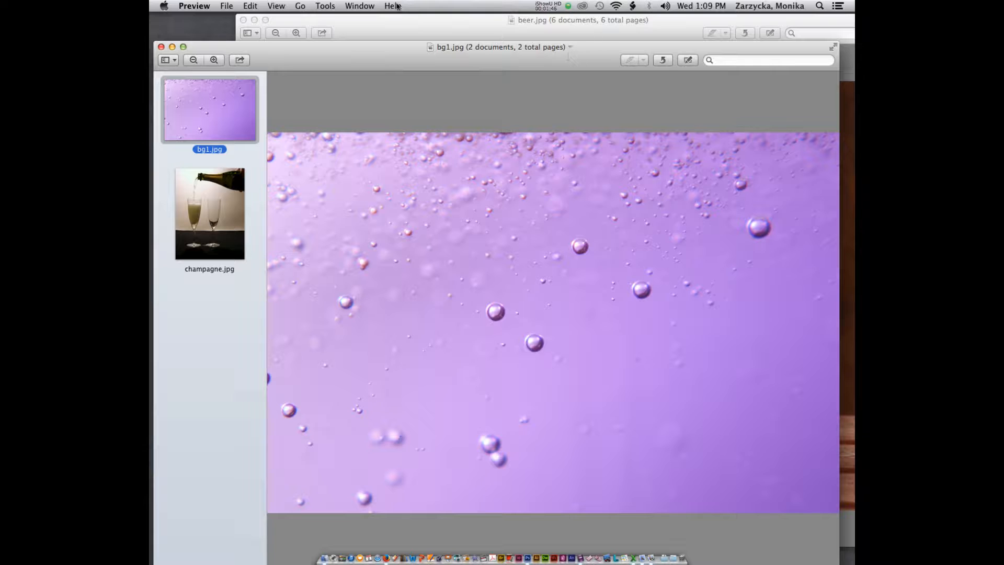
click(208, 215)
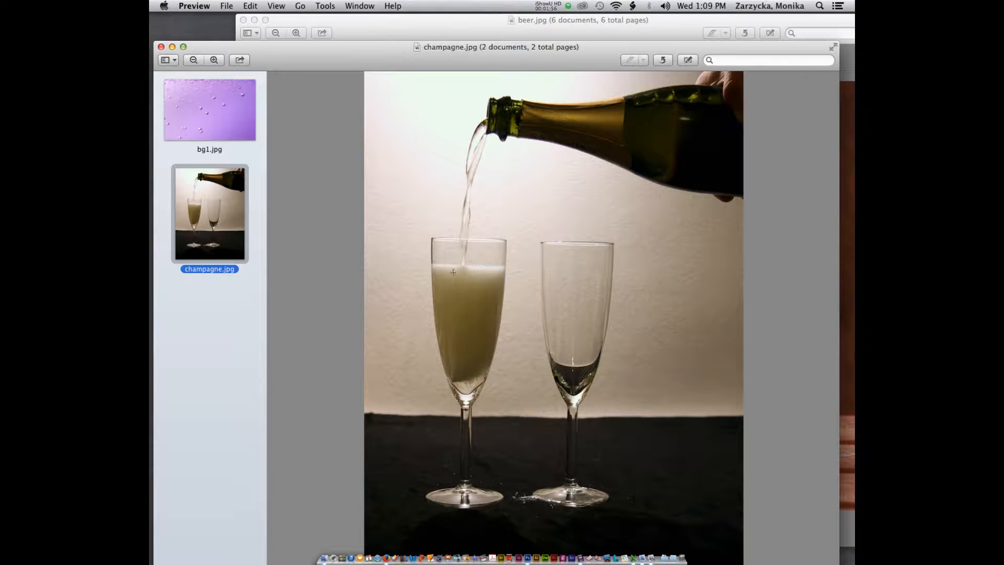
Examine the beer, bubble, cake, strawberry, strawberry2 and tables images one after another in the six-document Preview window
click(381, 22)
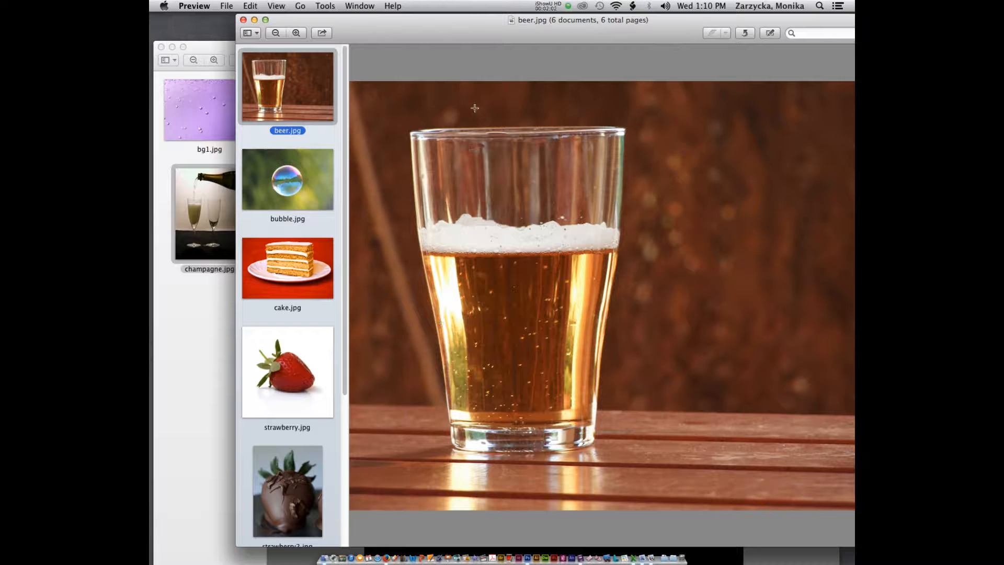
click(285, 191)
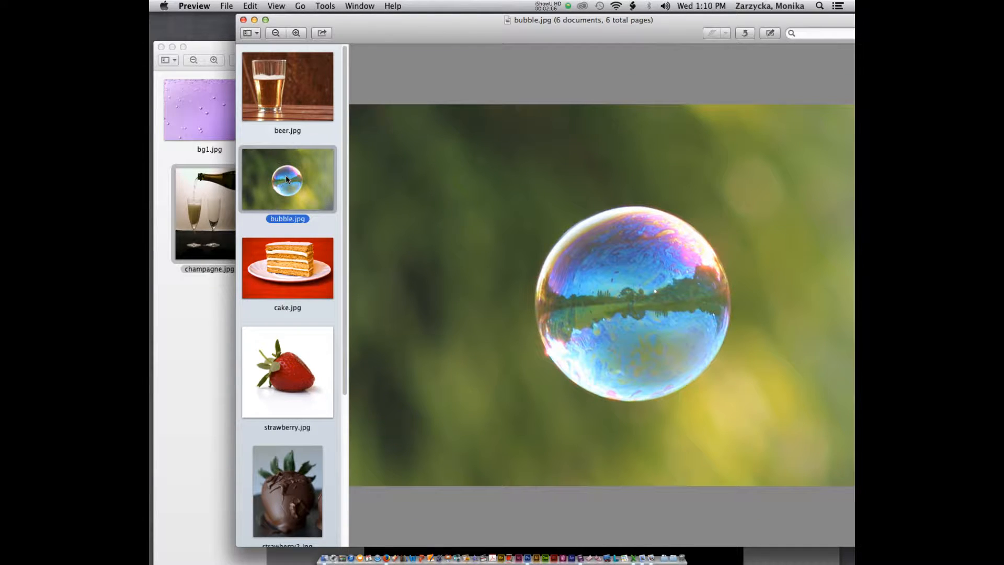
click(288, 289)
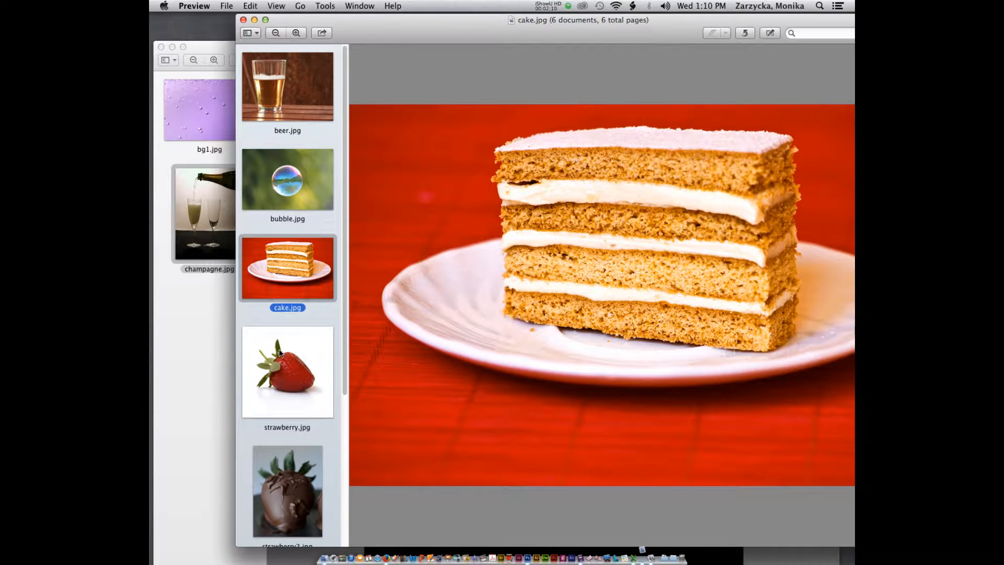
click(280, 353)
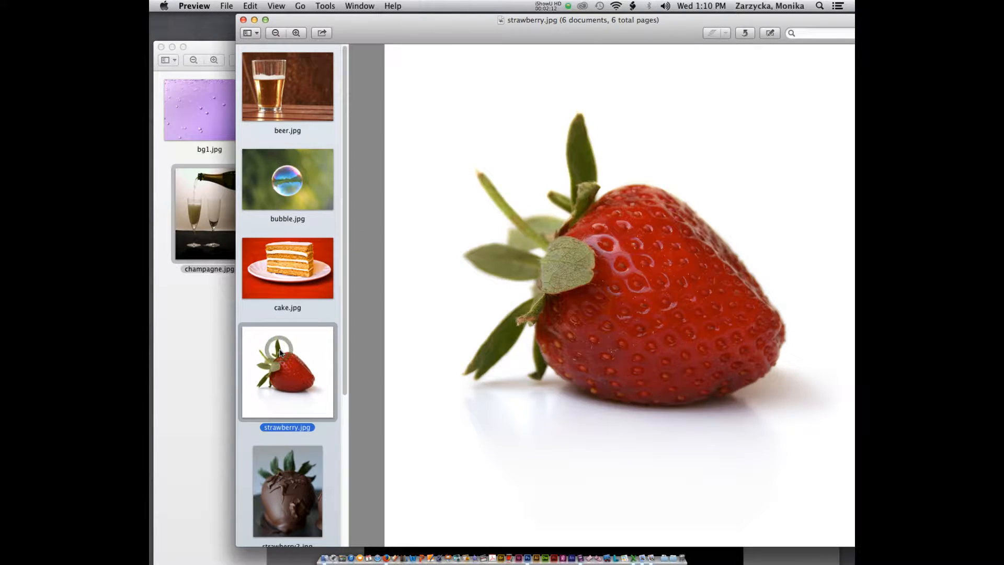
scroll(279, 392, down, 2)
click(279, 425)
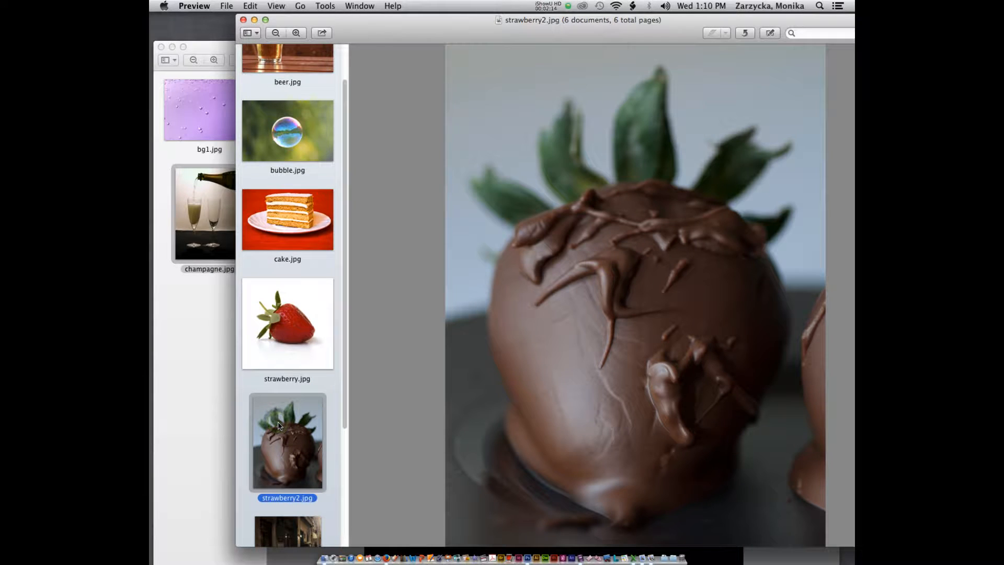
scroll(279, 426, down, 2)
scroll(280, 425, down, 2)
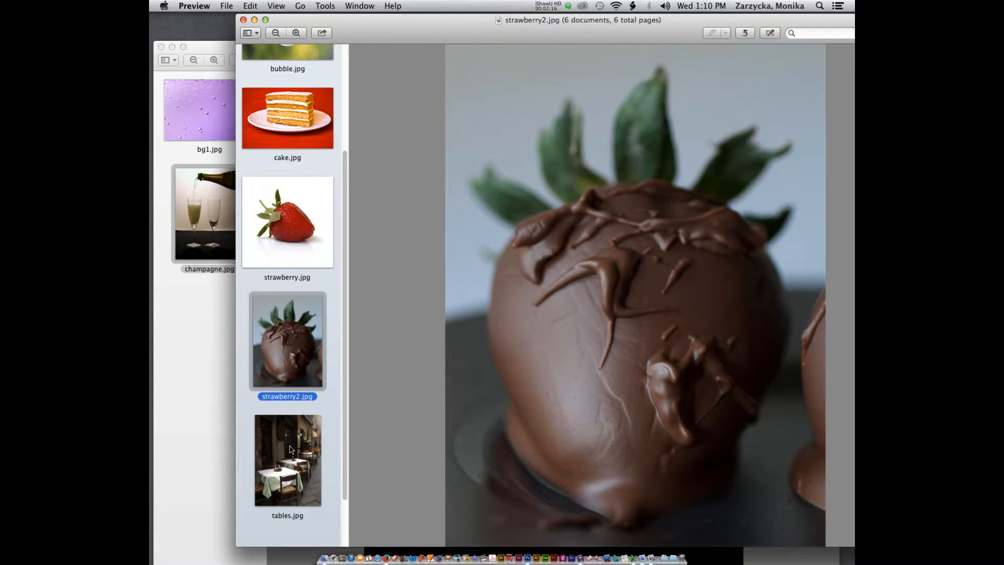
right_click(288, 445)
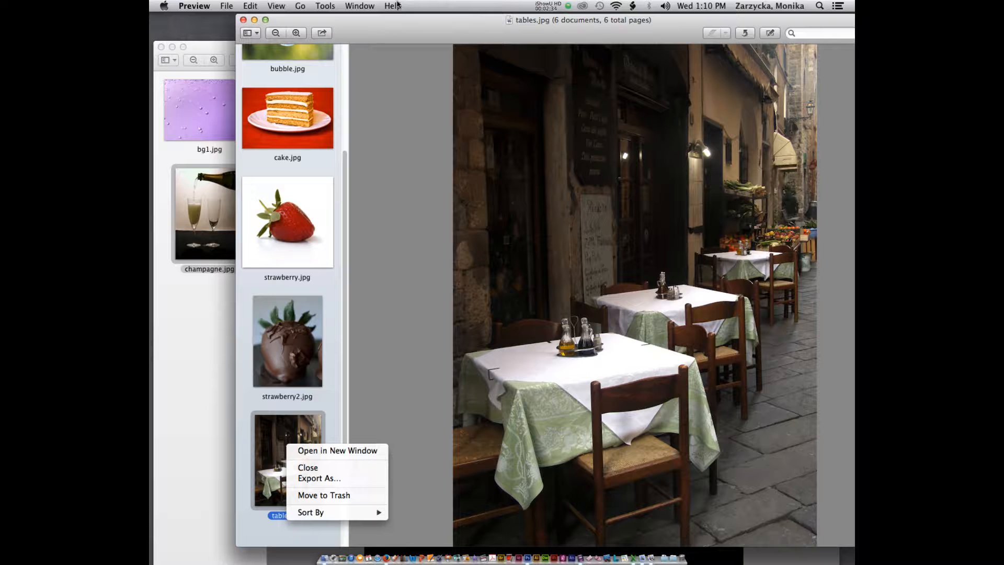
Close the champagne.jpg preview window and launch Adobe Bridge CS6 through a system search for "br"
click(548, 5)
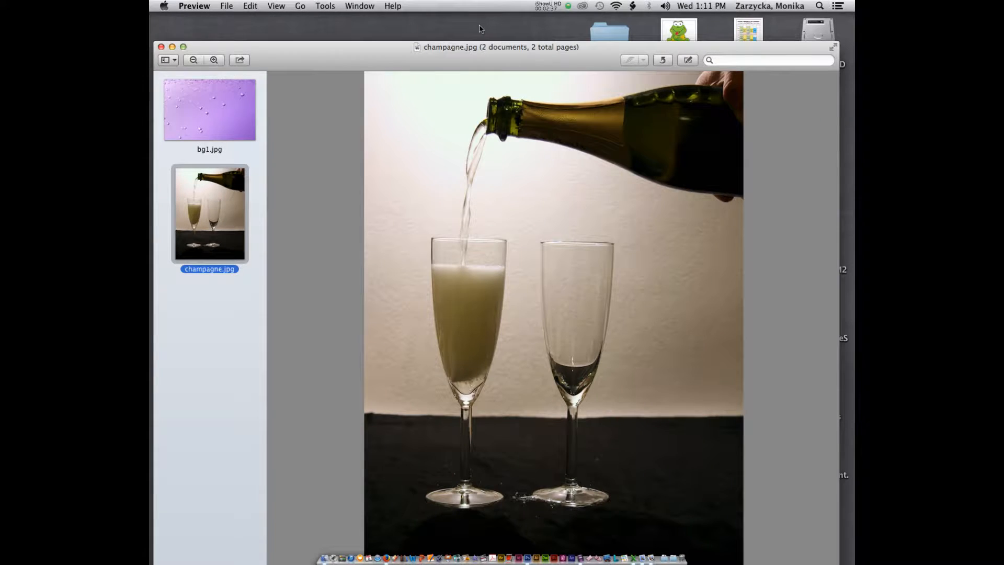
click(161, 48)
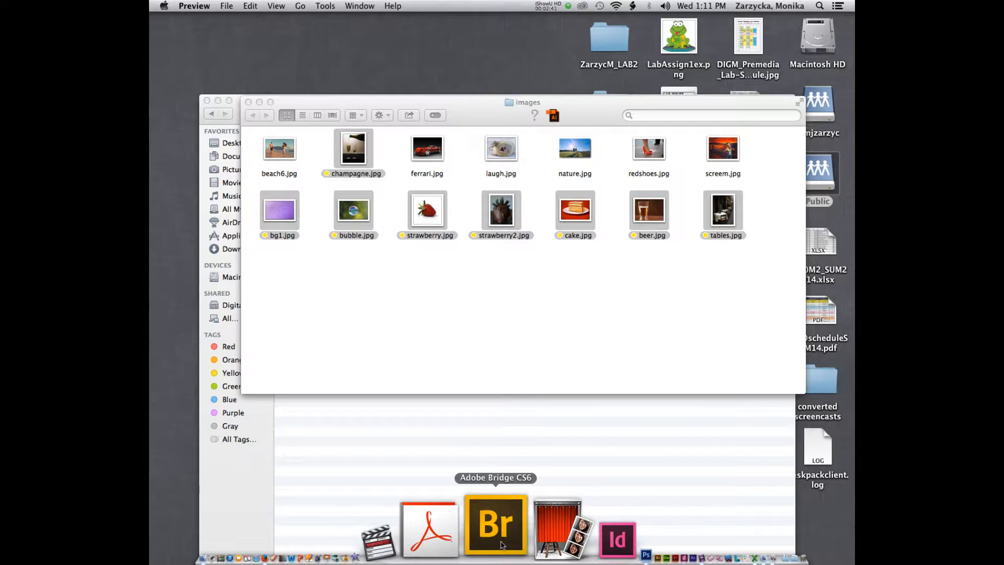
click(819, 6)
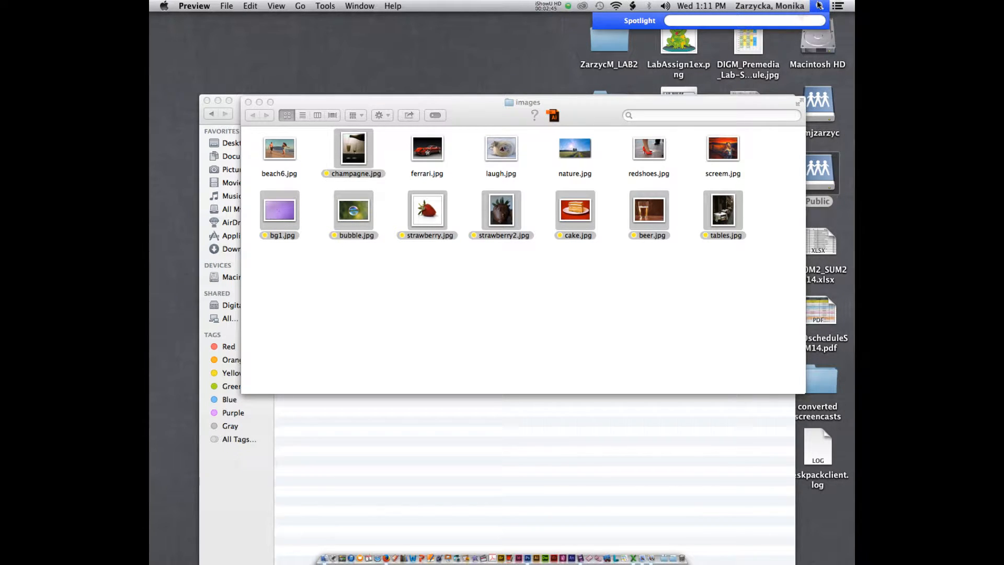
text(br)
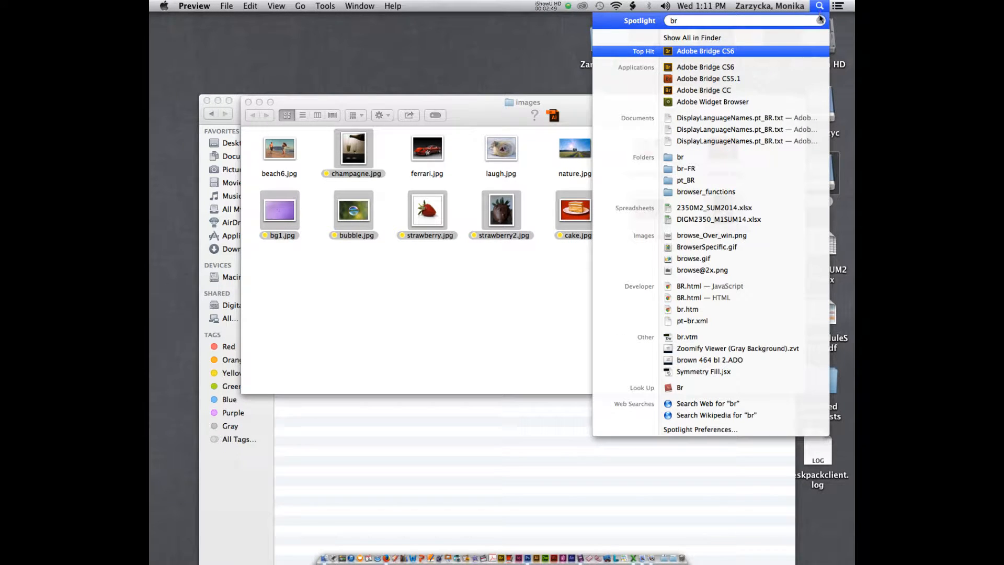
click(730, 52)
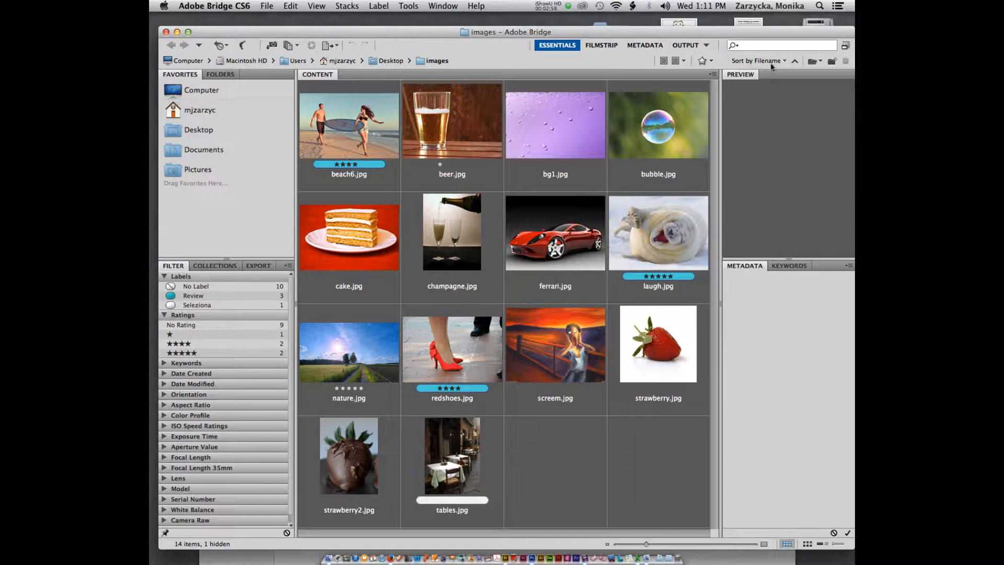
Quit Photoshop CC and open bg1.jpg from the Bridge images folder in Photoshop CS6, using its embedded color profile
click(574, 131)
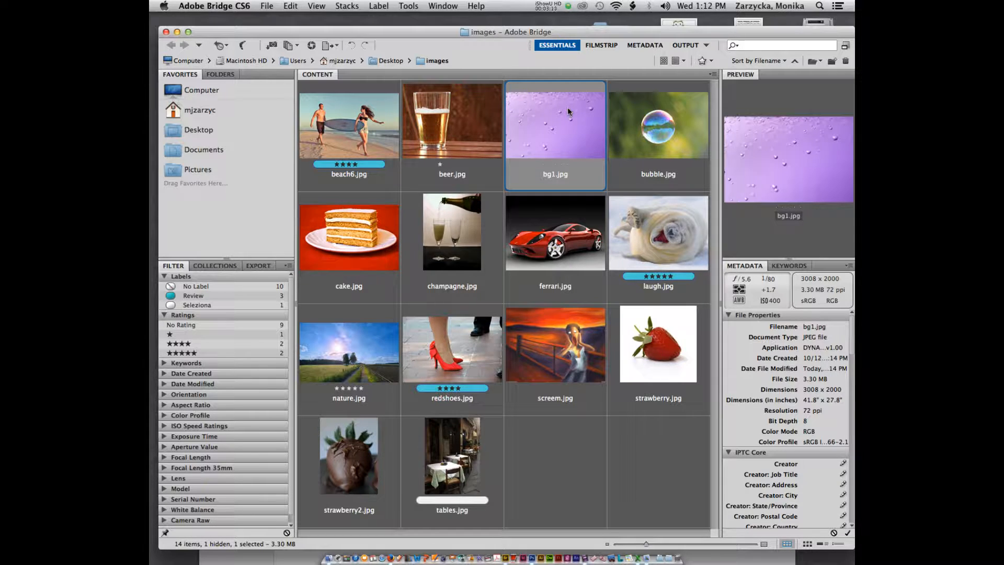
click(539, 120)
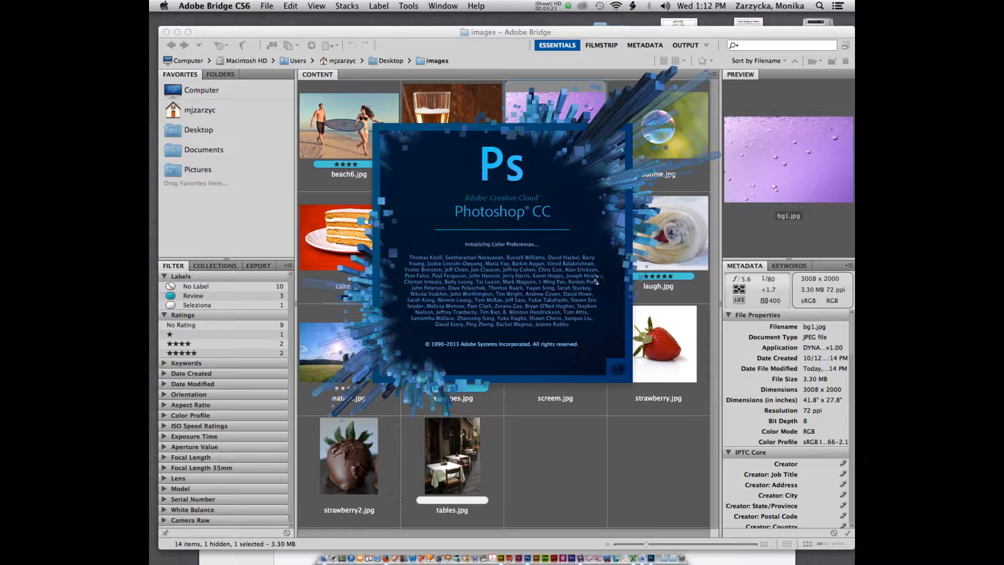
right_click(653, 553)
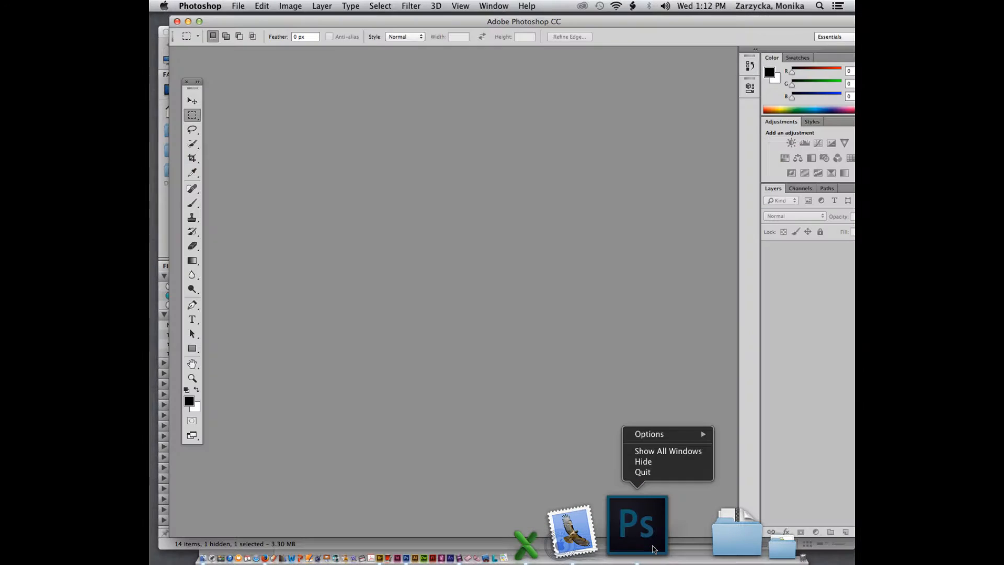
click(661, 472)
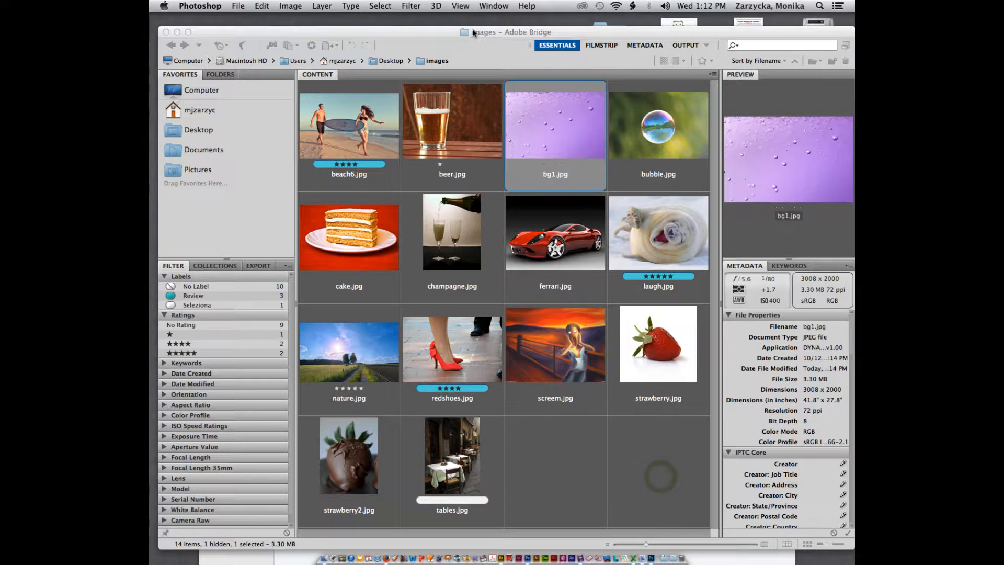
click(532, 557)
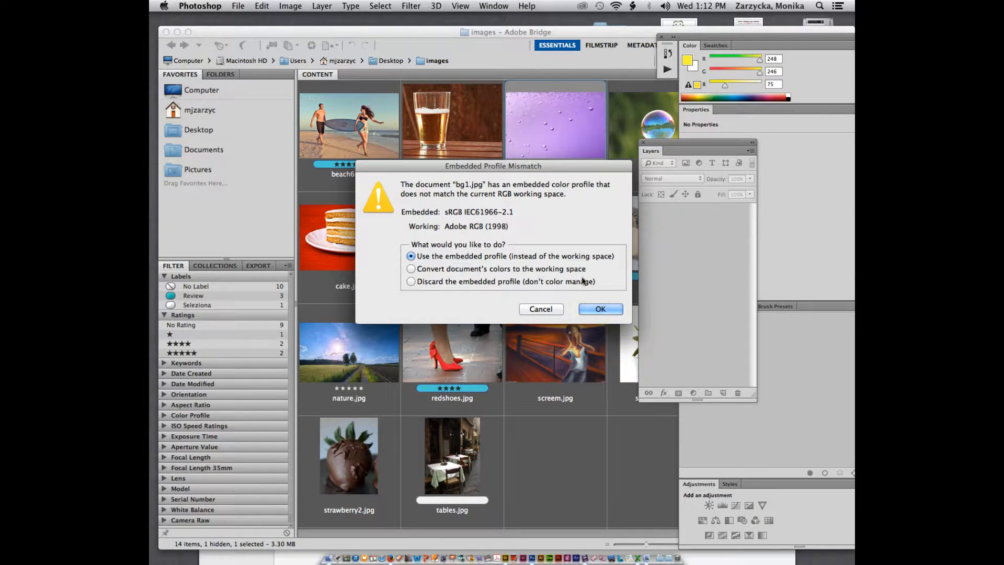
click(591, 309)
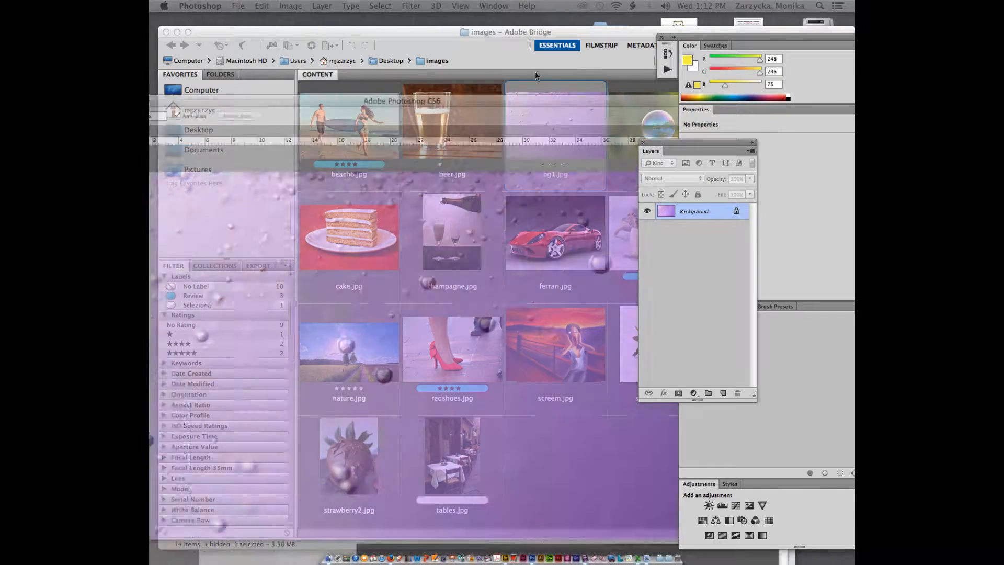
Arrange the Photoshop CS6 window and the Color panel group so the document tab and more of bg1.jpg are uncovered
drag(537, 74, 539, 47)
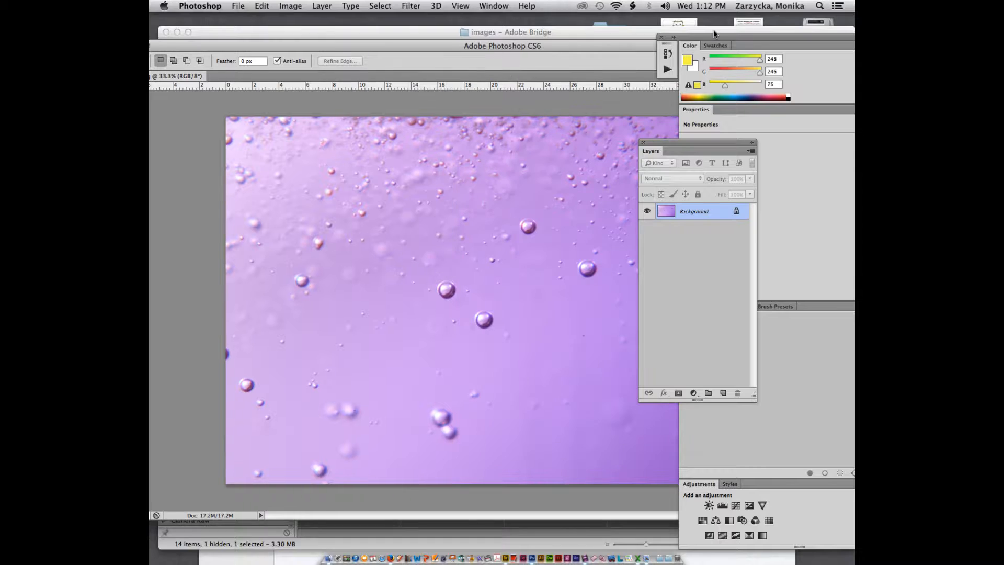
drag(668, 36, 712, 37)
drag(247, 46, 270, 45)
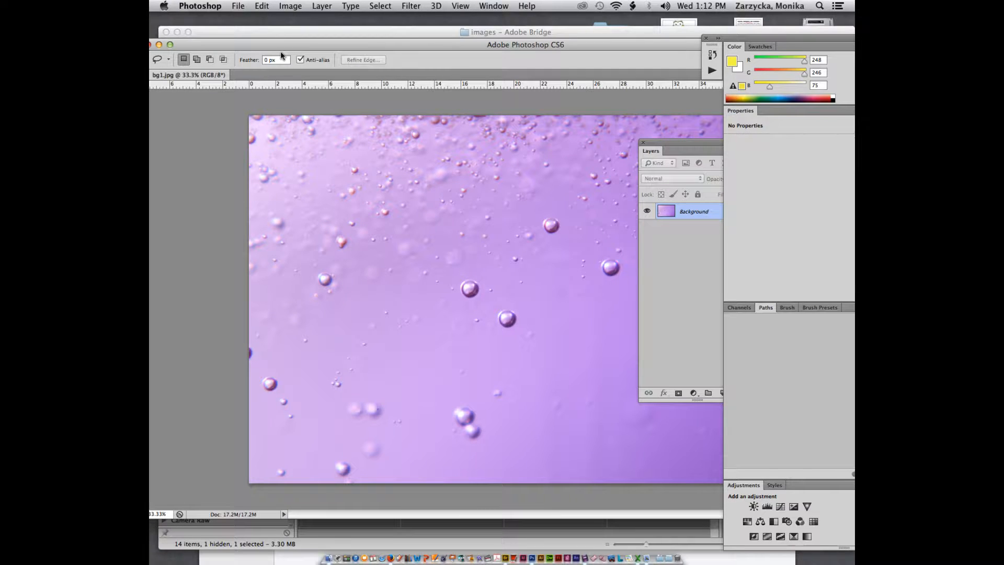
key(super+alt+shift+i)
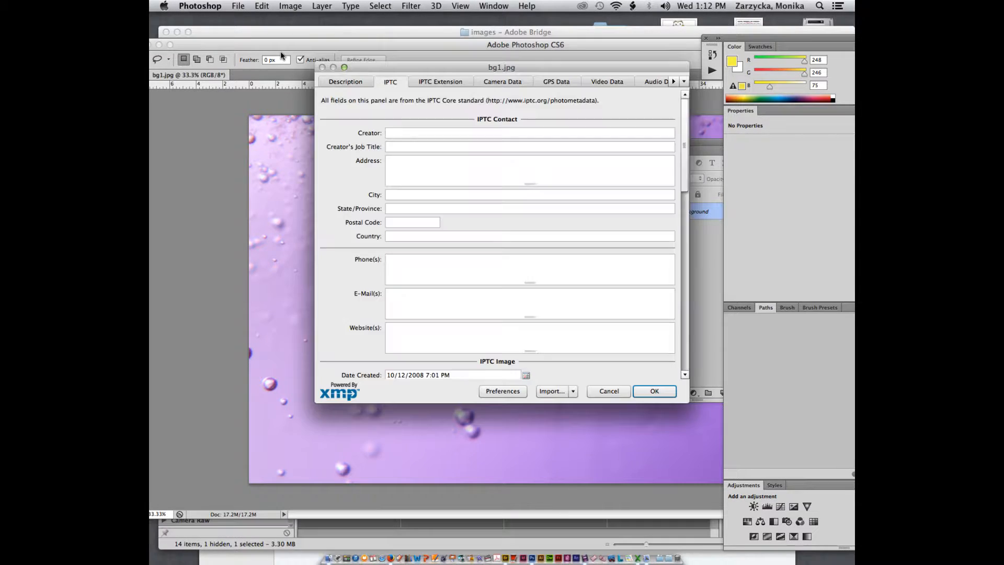
click(609, 391)
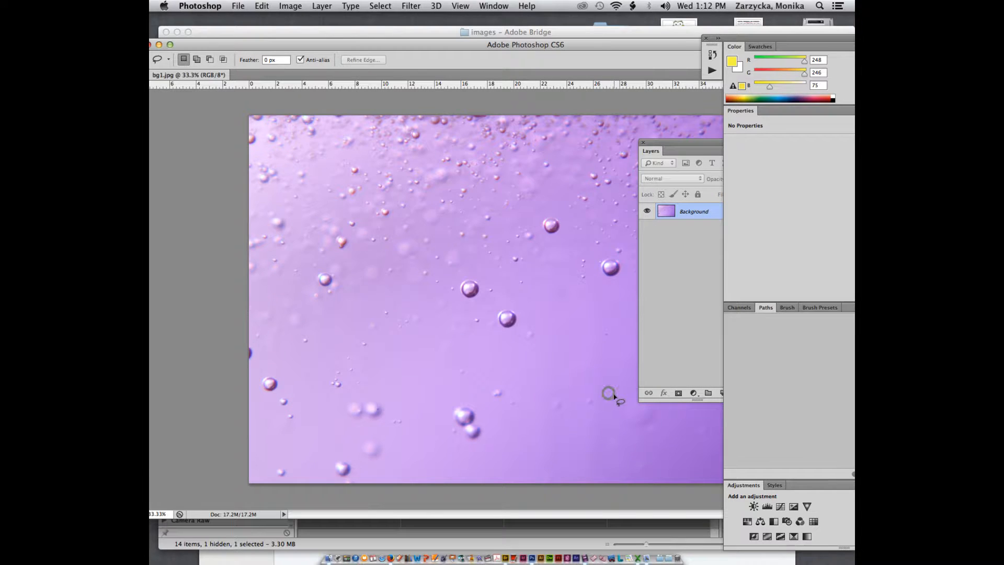
key(super+alt+i)
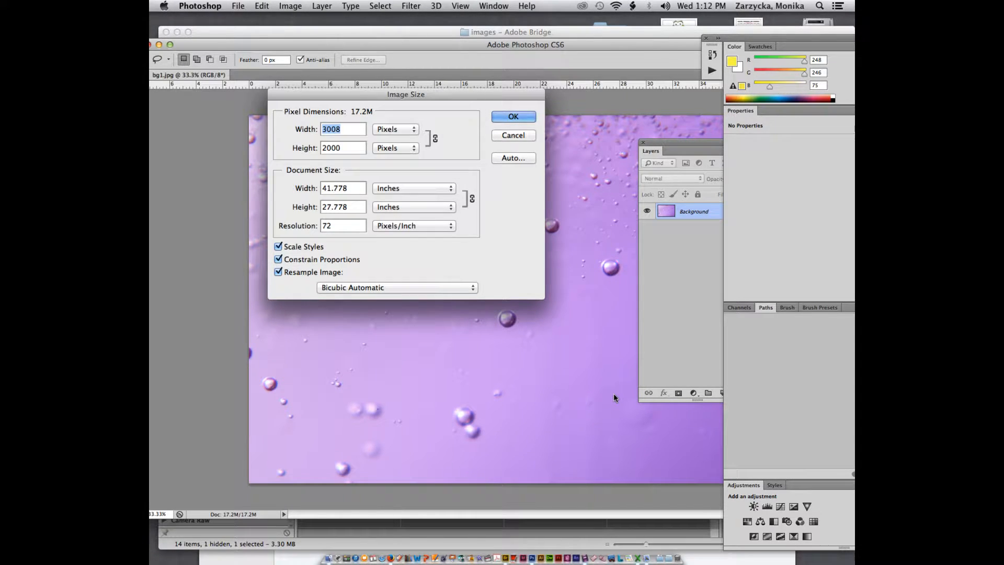
click(522, 137)
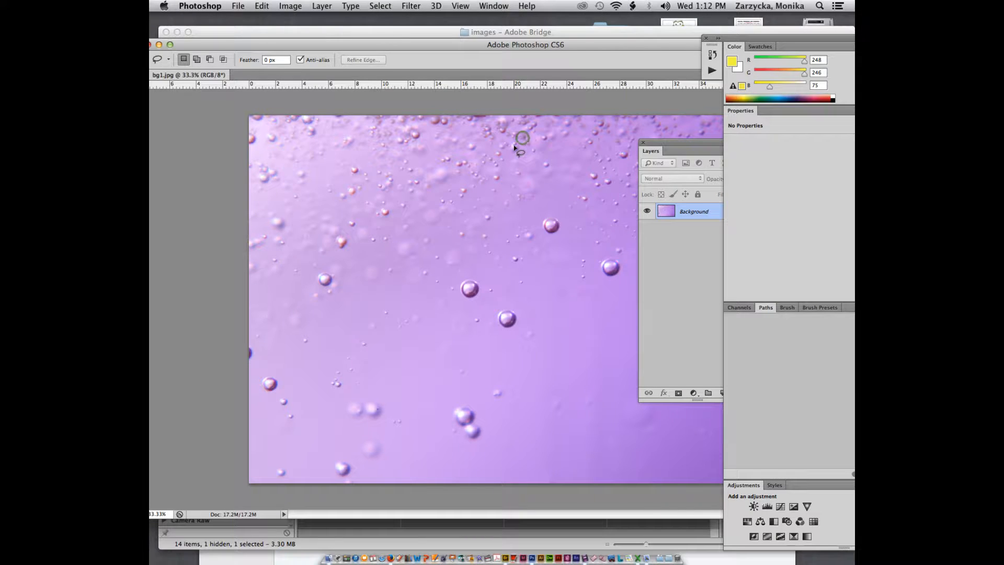
Set bg1.jpg's resolution to 300 pixels/inch in Image Size with Resample Image turned off
click(290, 5)
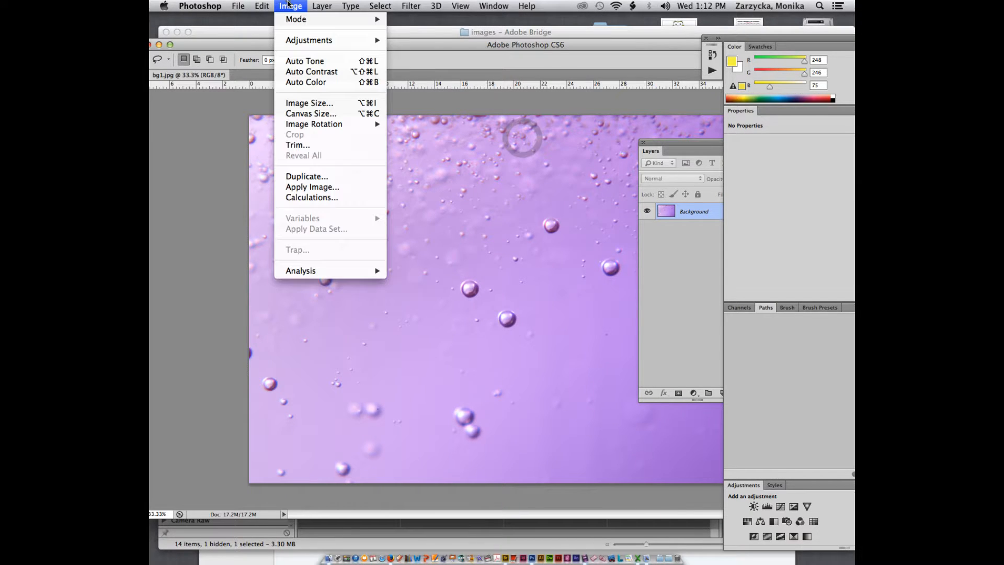
click(290, 104)
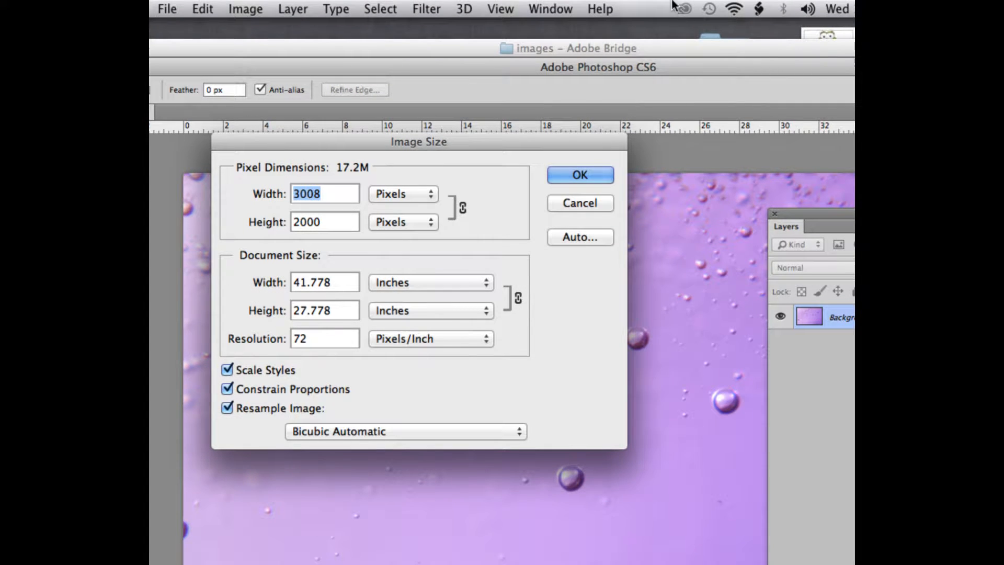
click(227, 409)
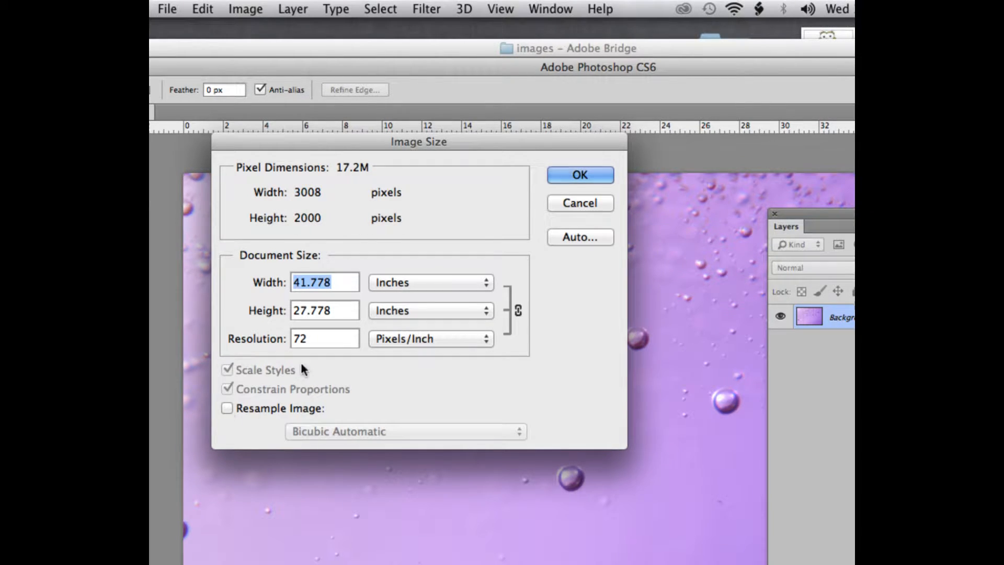
double_click(328, 335)
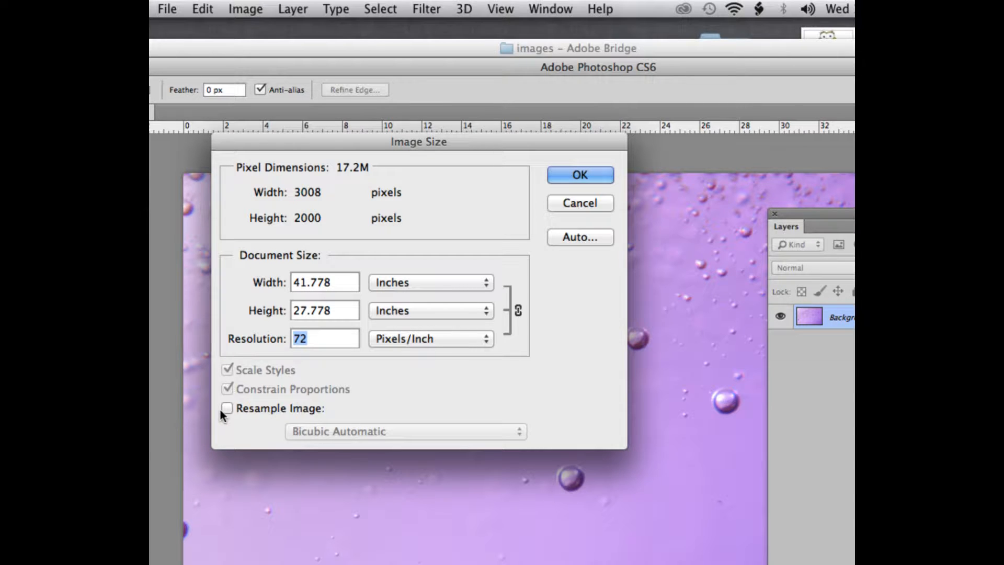
text(300)
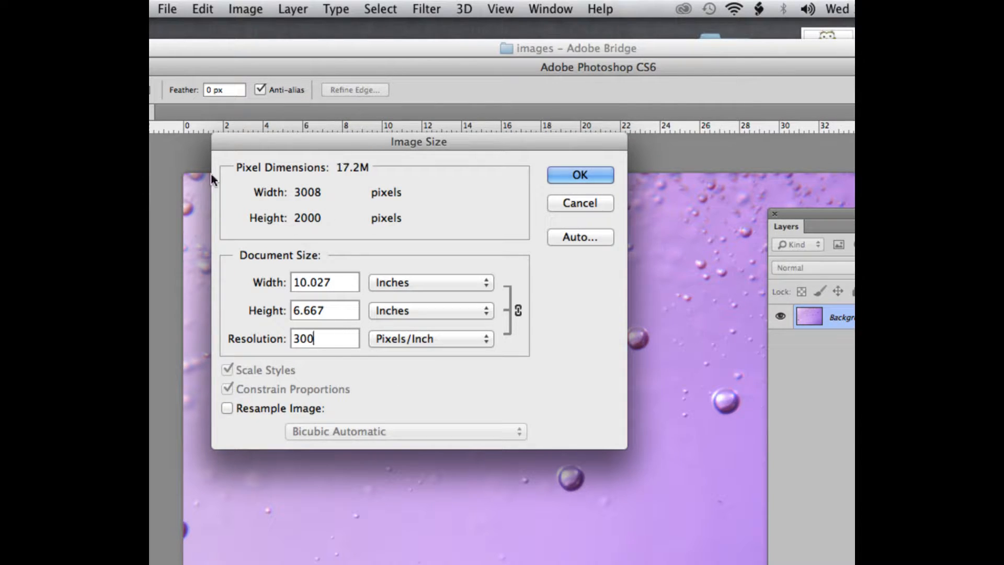
key(alt)
click(584, 173)
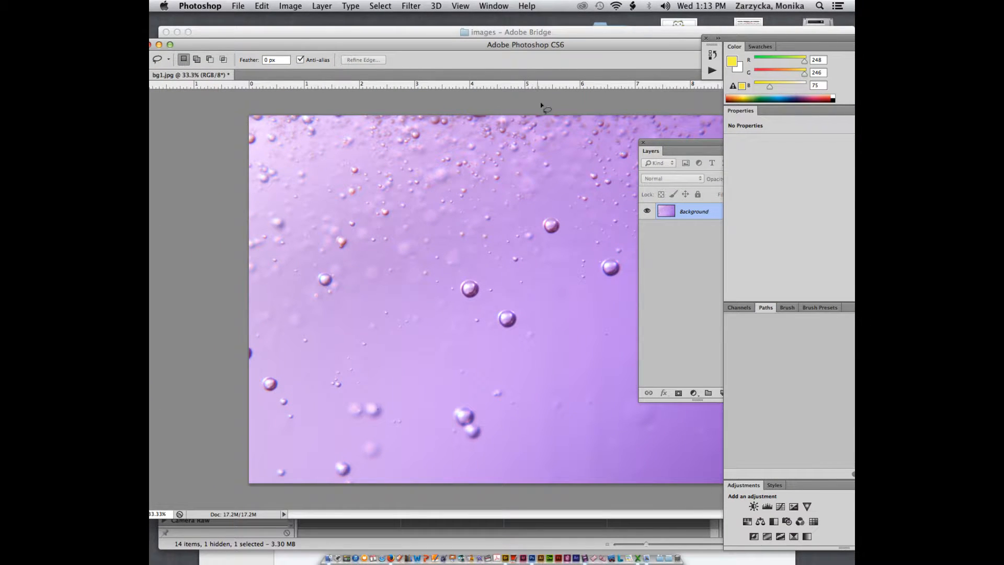
Look through the Layers panel's options, move the panel over the Color panel group, and review the available adjustment layer types
click(684, 142)
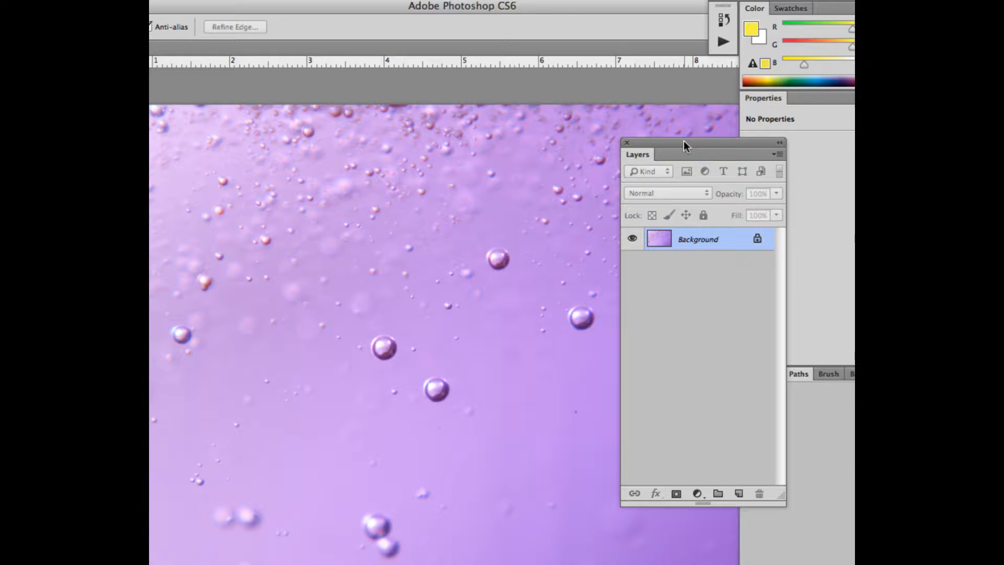
click(779, 155)
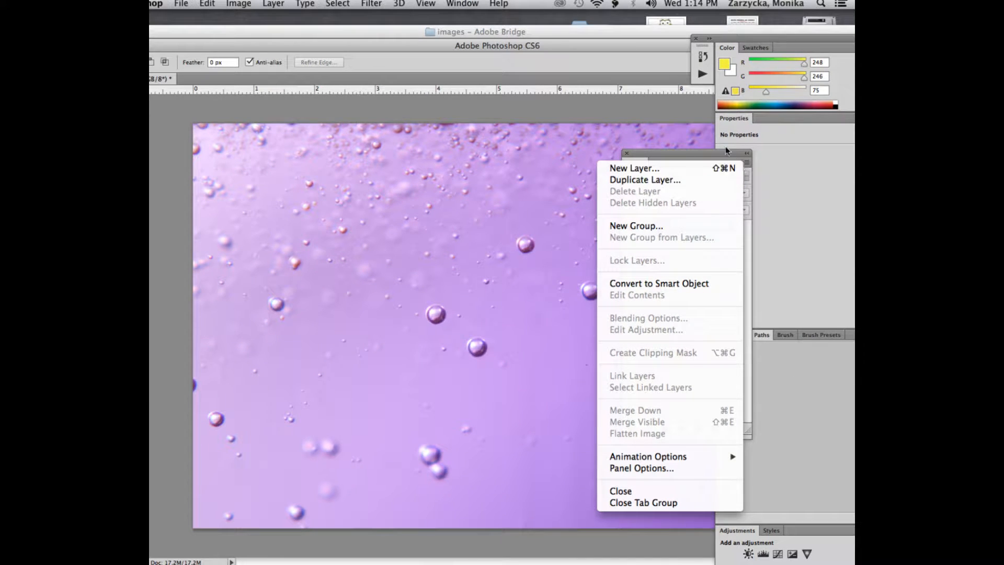
click(725, 162)
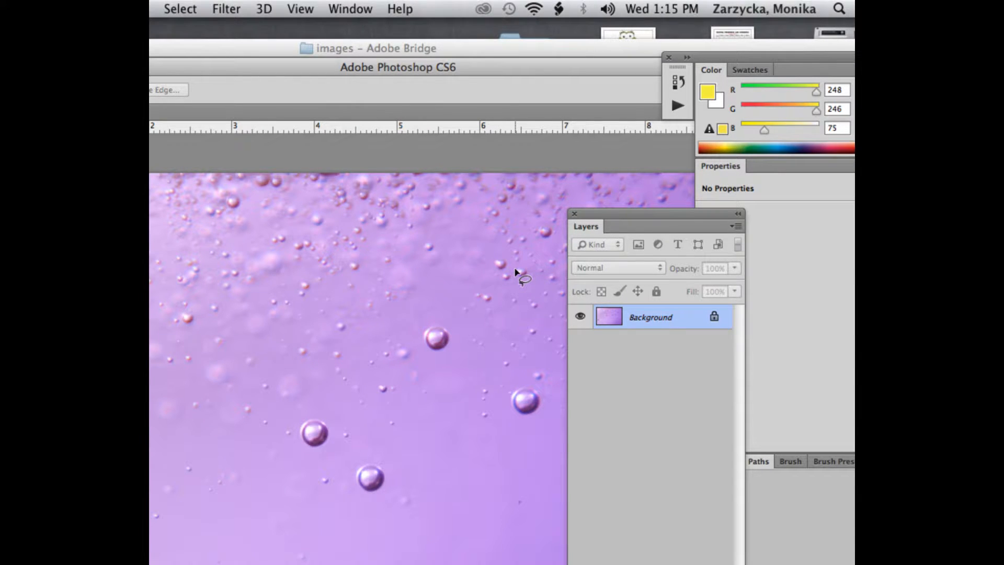
drag(632, 170, 619, 55)
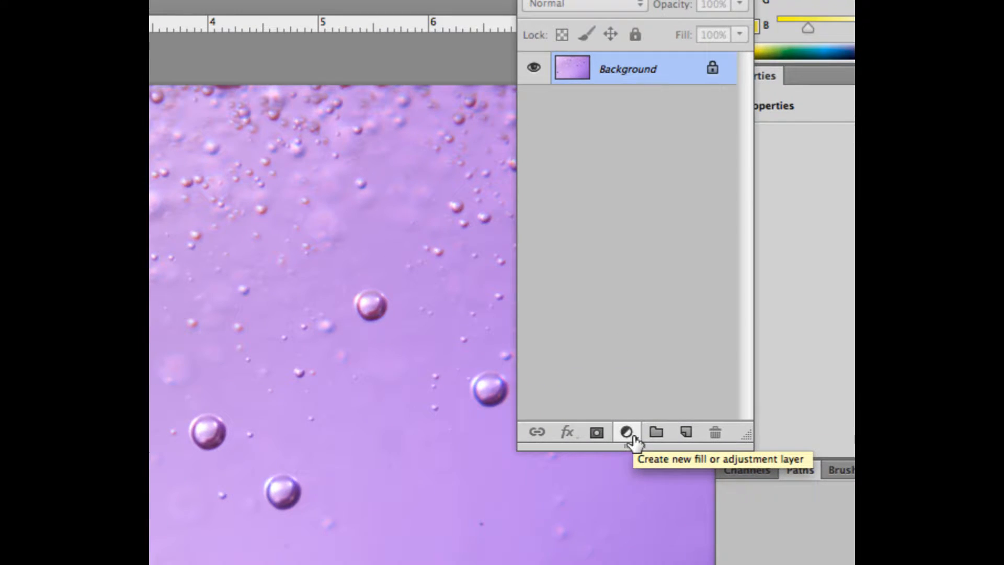
click(632, 434)
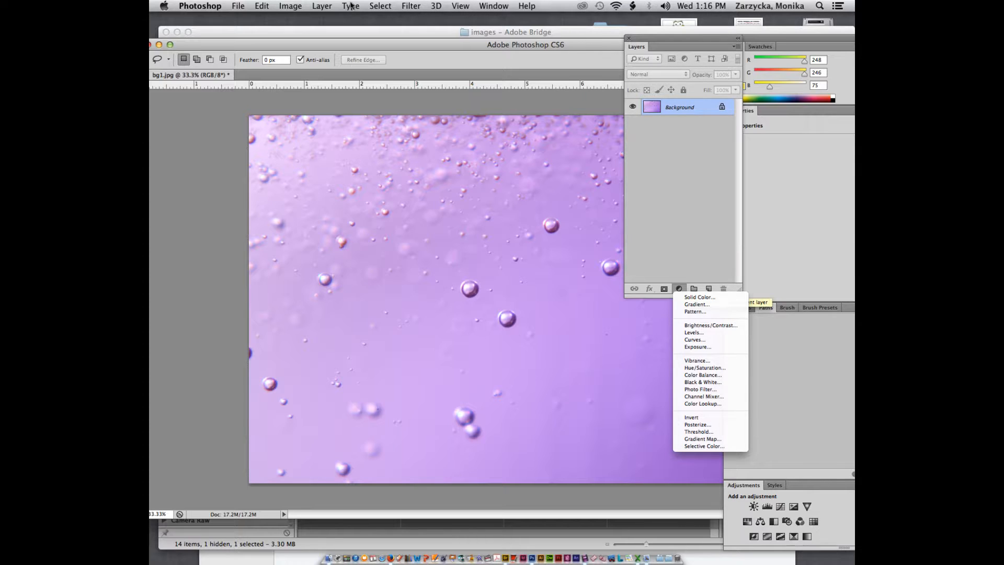
Try a Channel Mixer adjustment directly on the Background with the Red source at -6%, and undo it
click(290, 6)
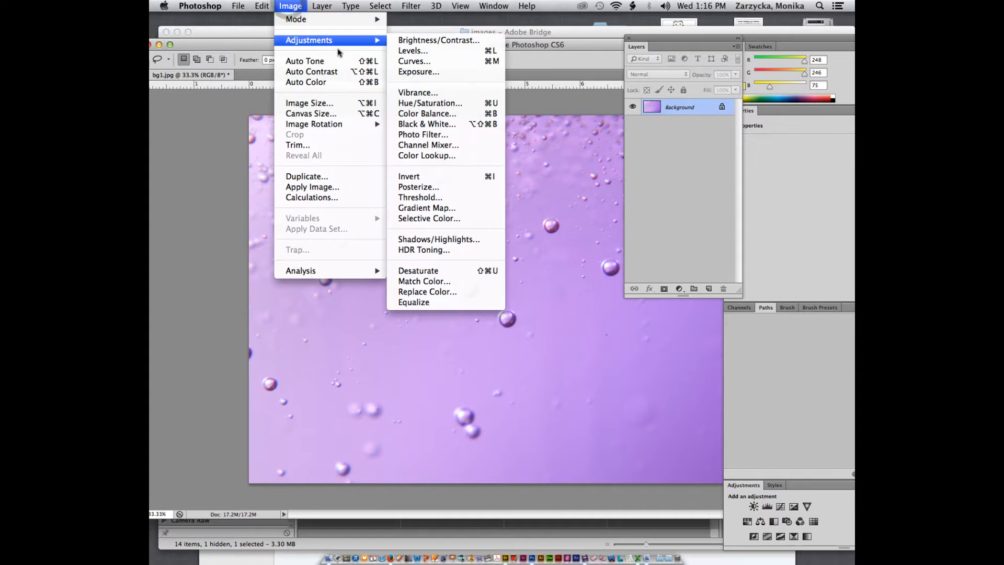
mouse_move(354, 43)
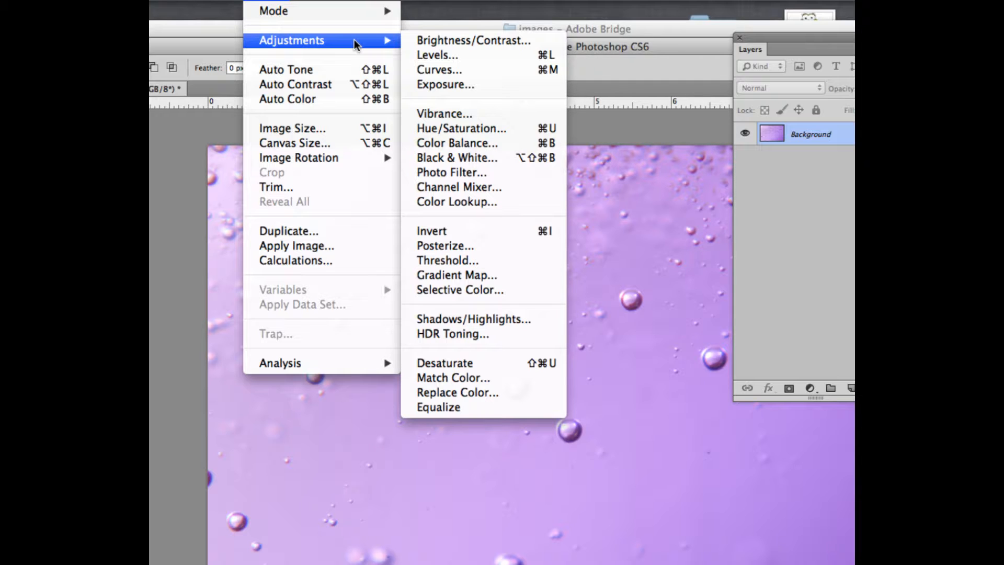
click(455, 188)
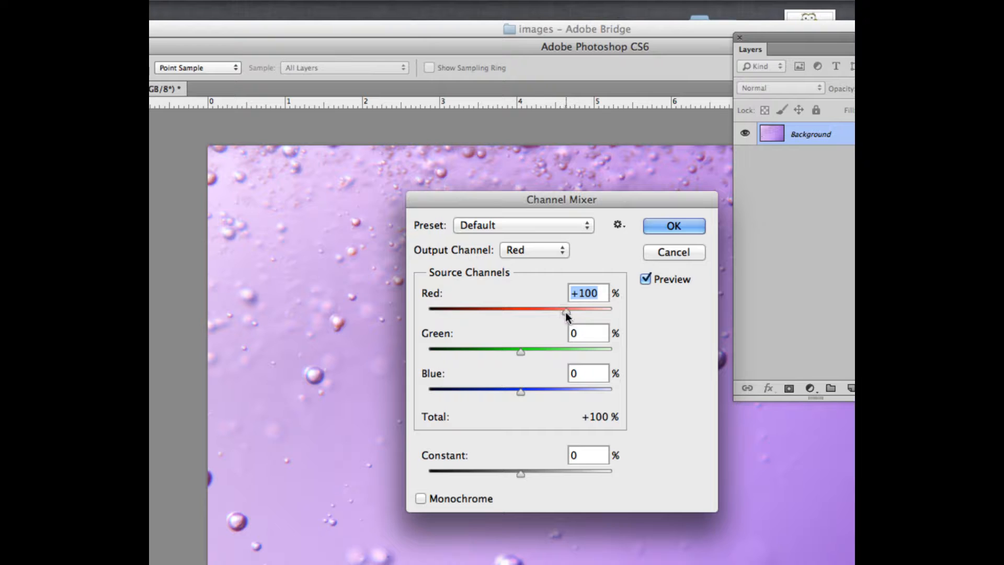
drag(565, 310, 517, 309)
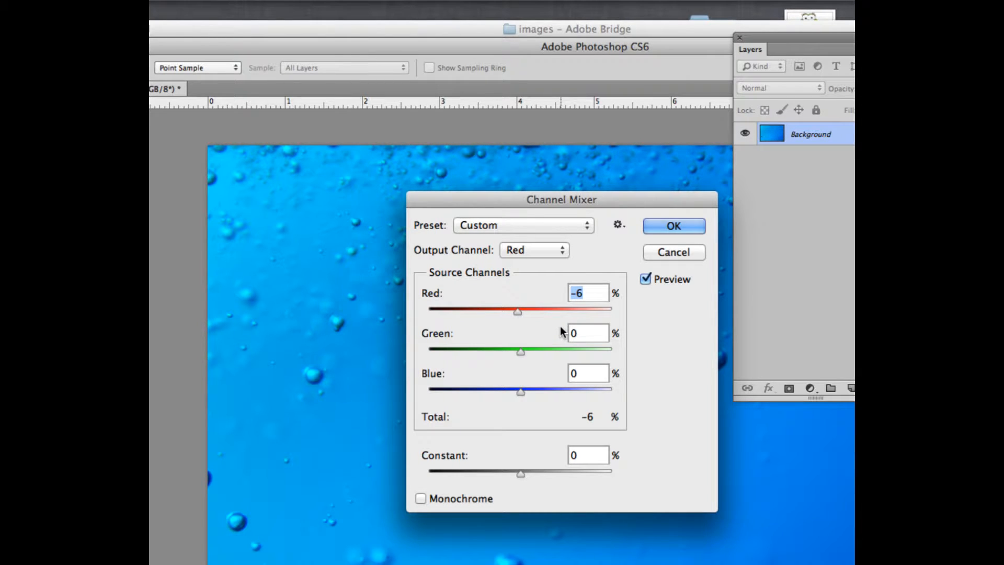
click(661, 222)
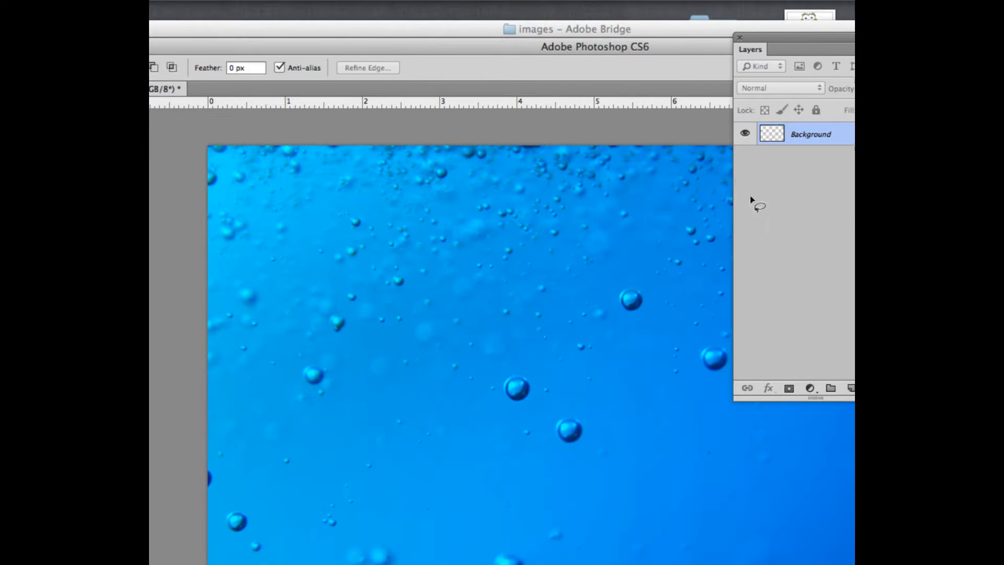
drag(795, 33, 712, 45)
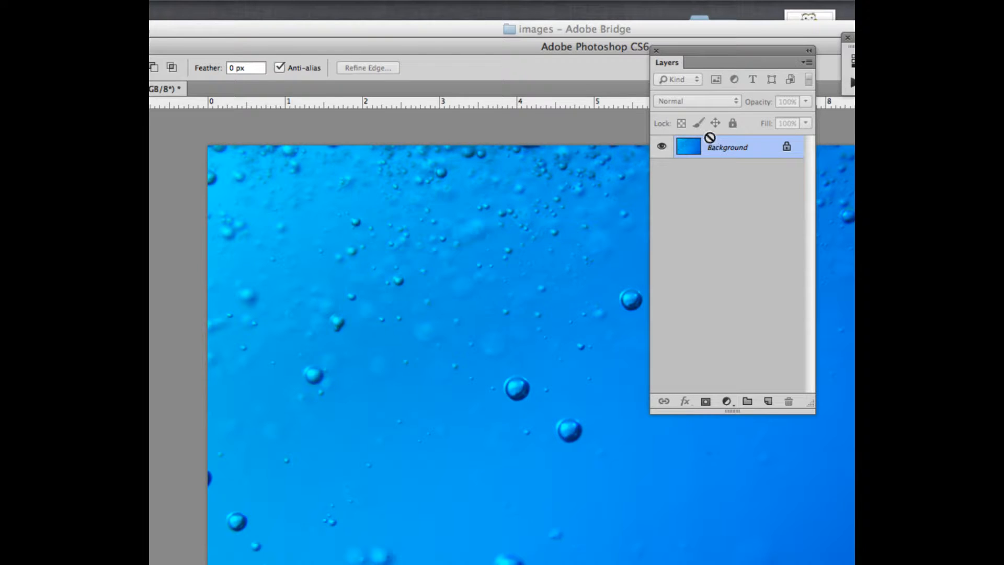
key(super+z)
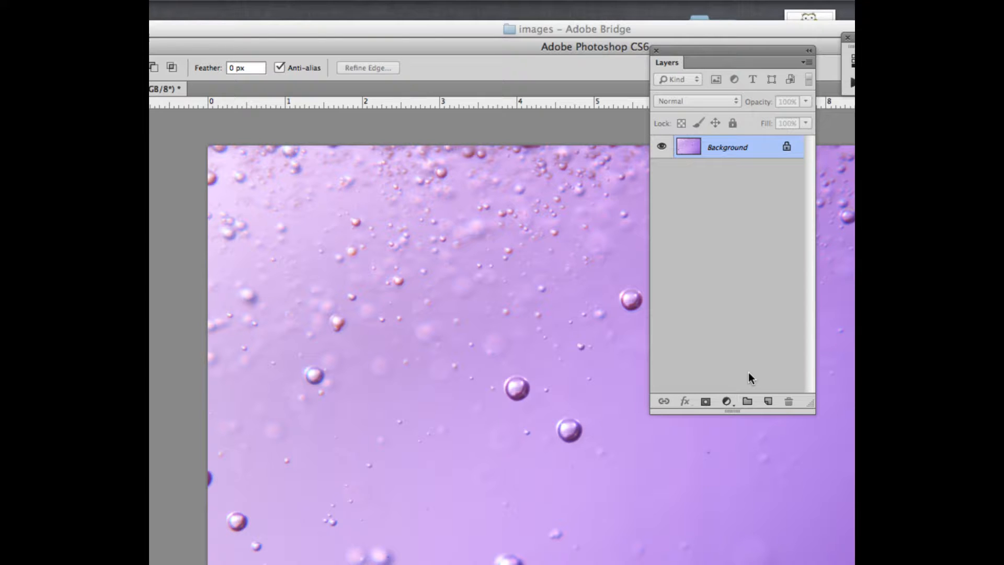
Add a Channel Mixer adjustment layer above the Background, lower its Red source to about +25%, and select its layer mask
click(728, 401)
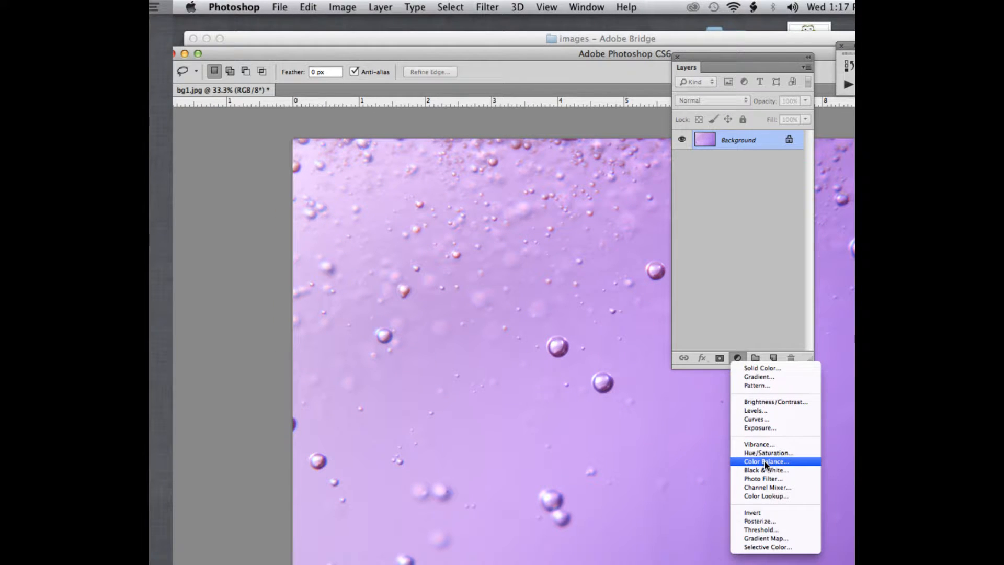
click(770, 489)
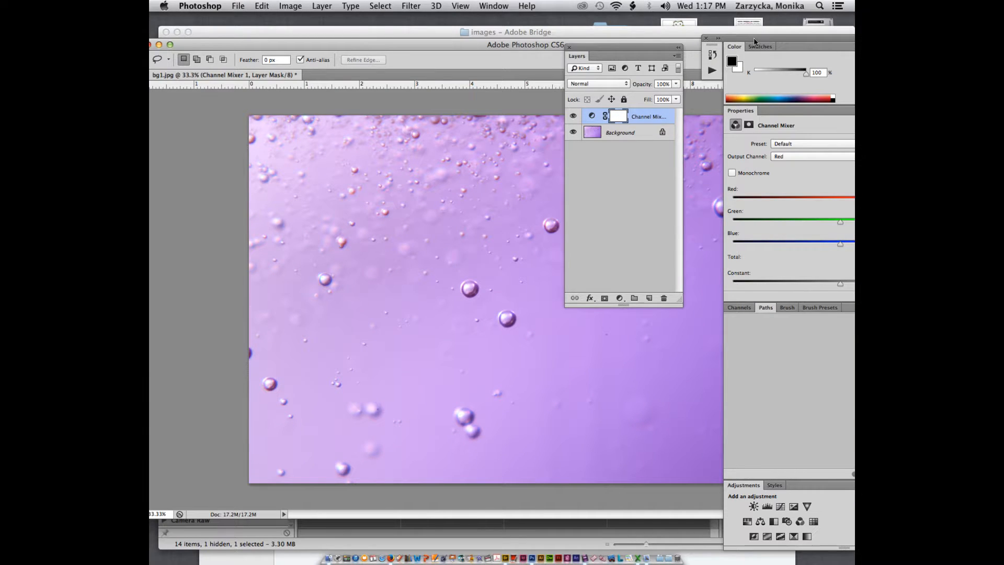
drag(755, 40, 678, 42)
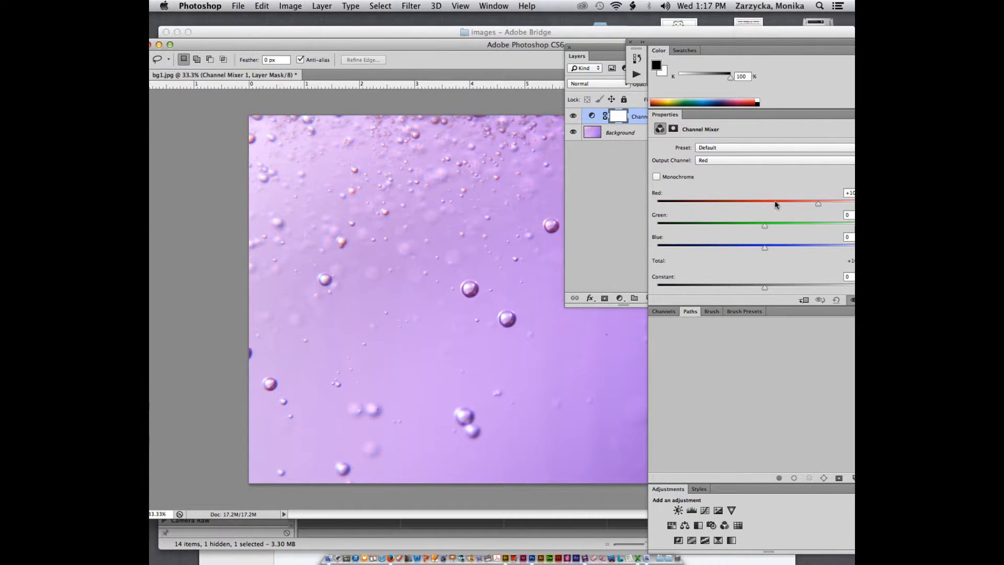
drag(816, 204, 777, 204)
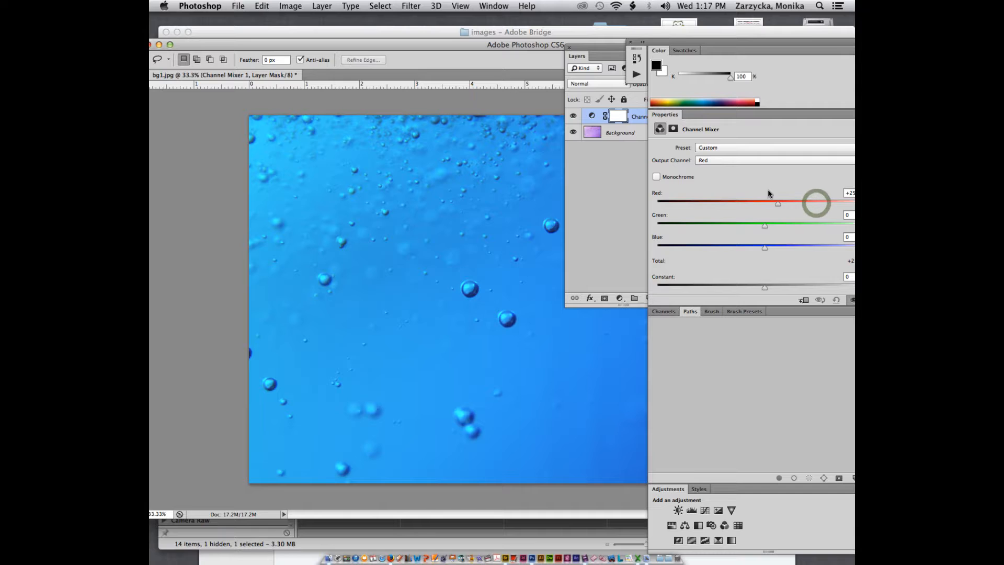
click(619, 117)
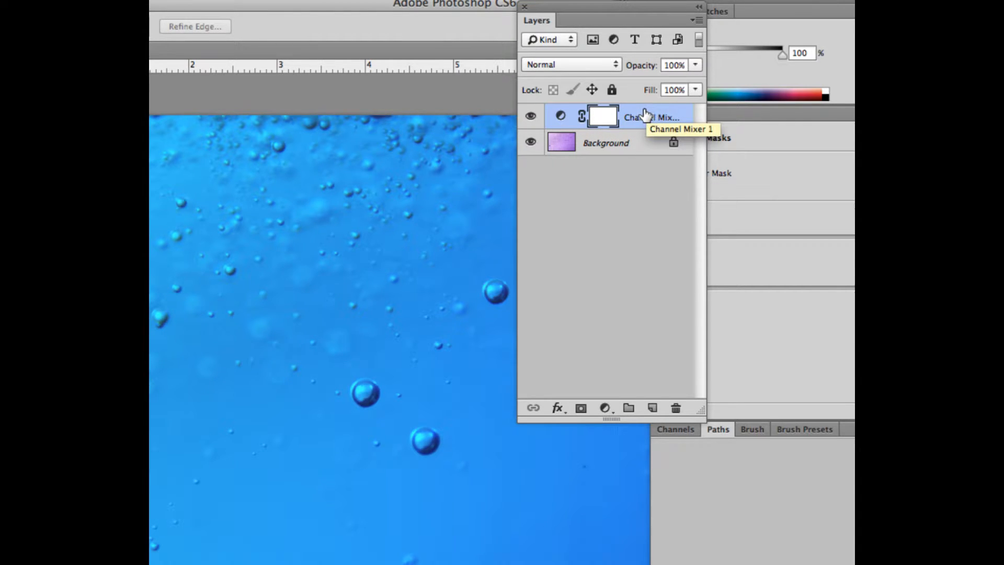
Compare the image with the Channel Mixer layer hidden and shown, and merge that layer down into the Background
click(531, 116)
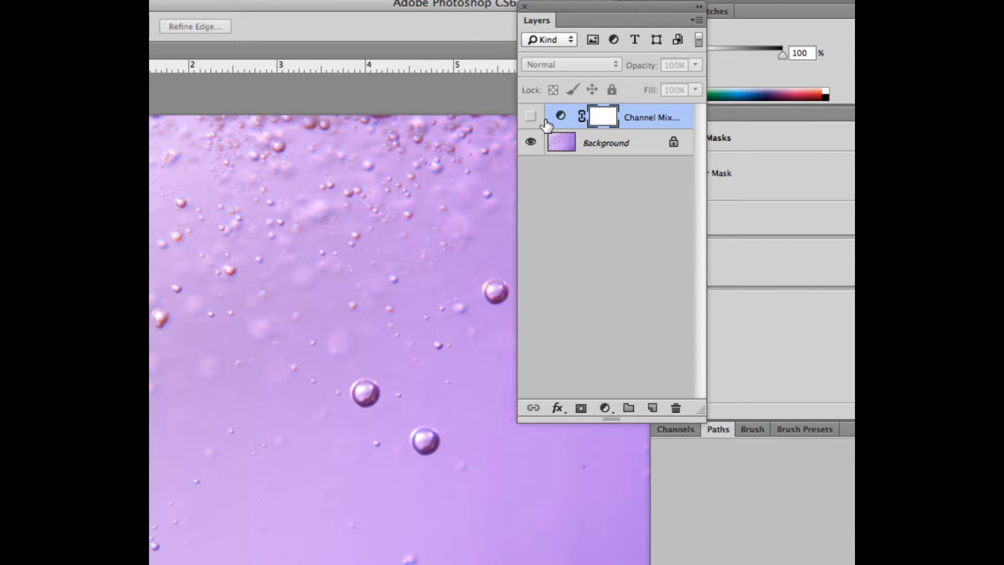
click(539, 119)
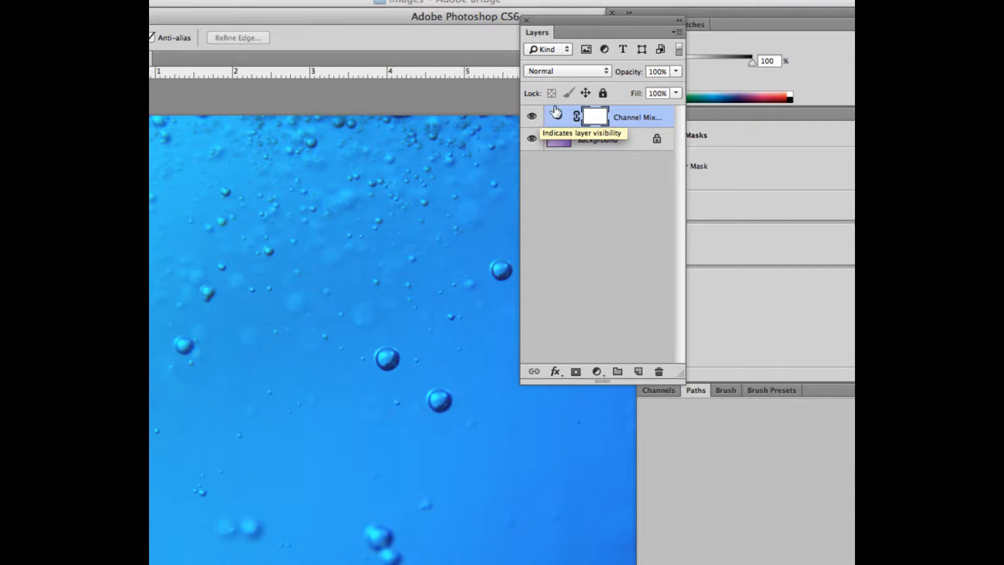
click(676, 33)
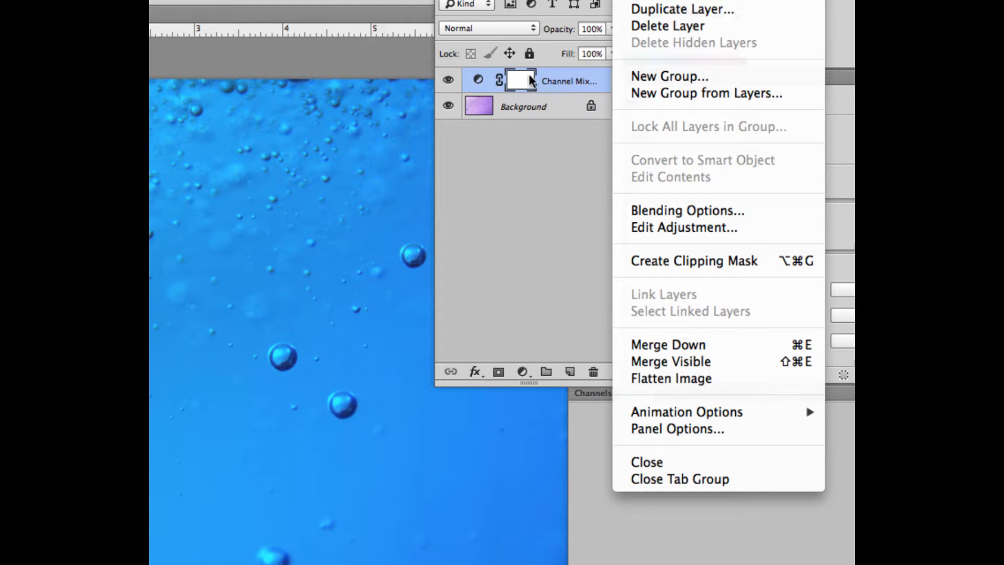
click(701, 344)
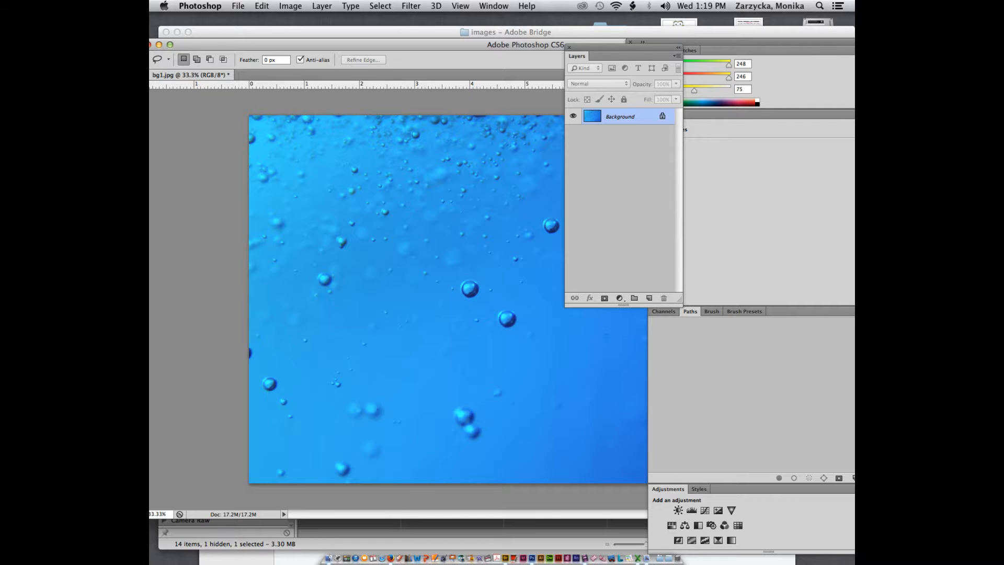
Bring the Tools panel over the image and add a 72 pt Charcoal CY text box reading BUBBLES in the image's upper middle
drag(151, 55, 324, 78)
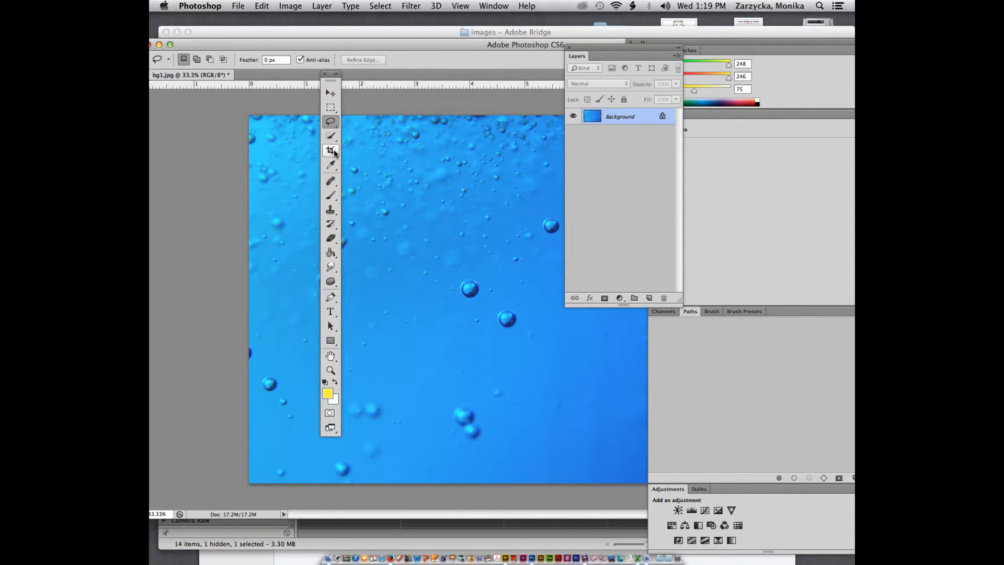
click(331, 196)
click(330, 312)
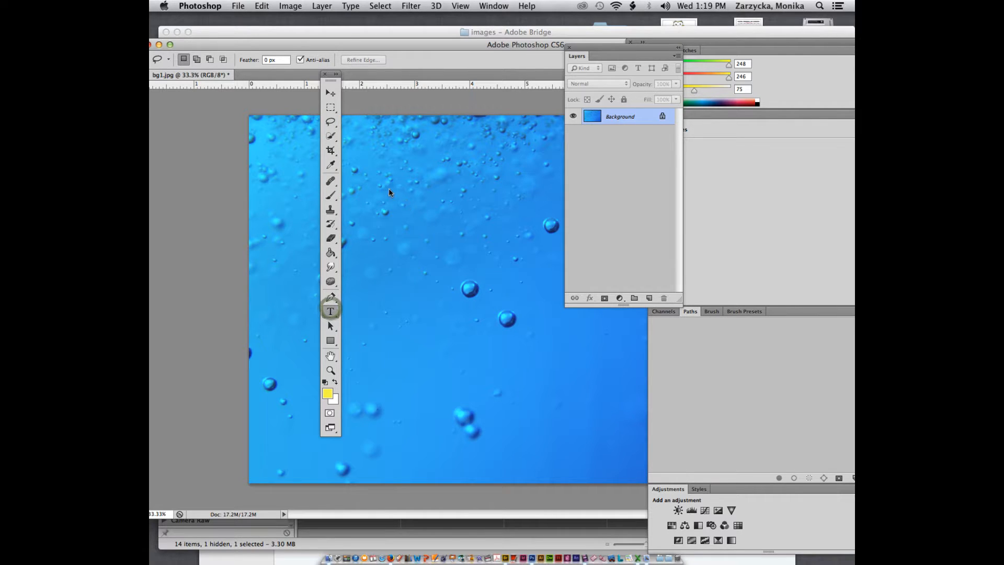
drag(378, 187, 465, 247)
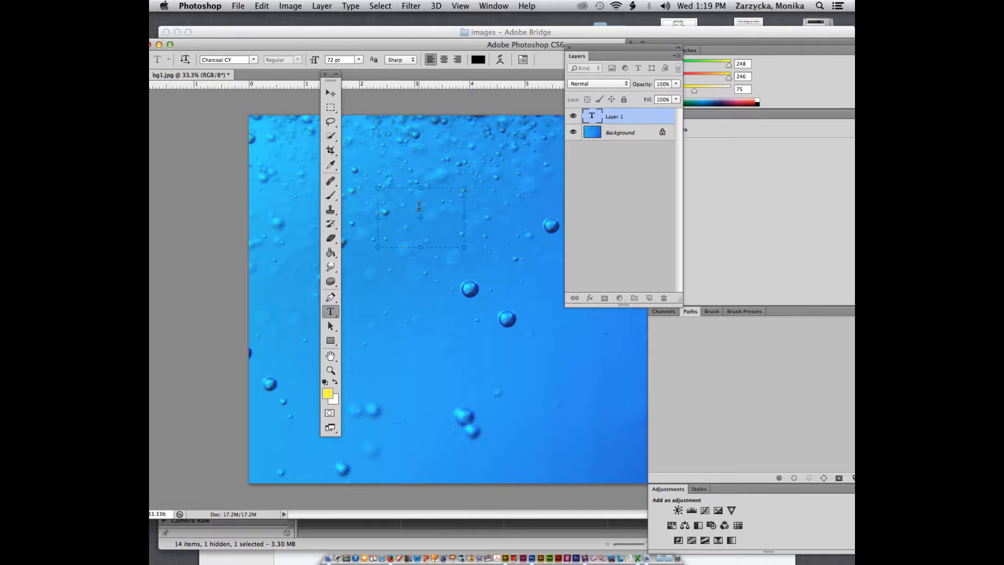
text(BU)
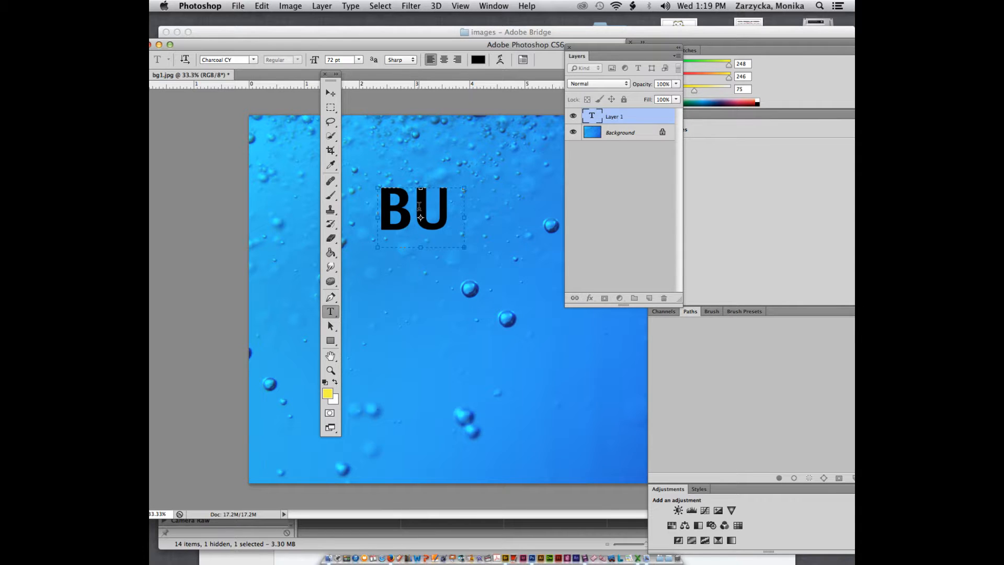
Shift the BUBBLES text slightly up and left, place the text cursor in it, and move the text back
click(330, 92)
click(435, 217)
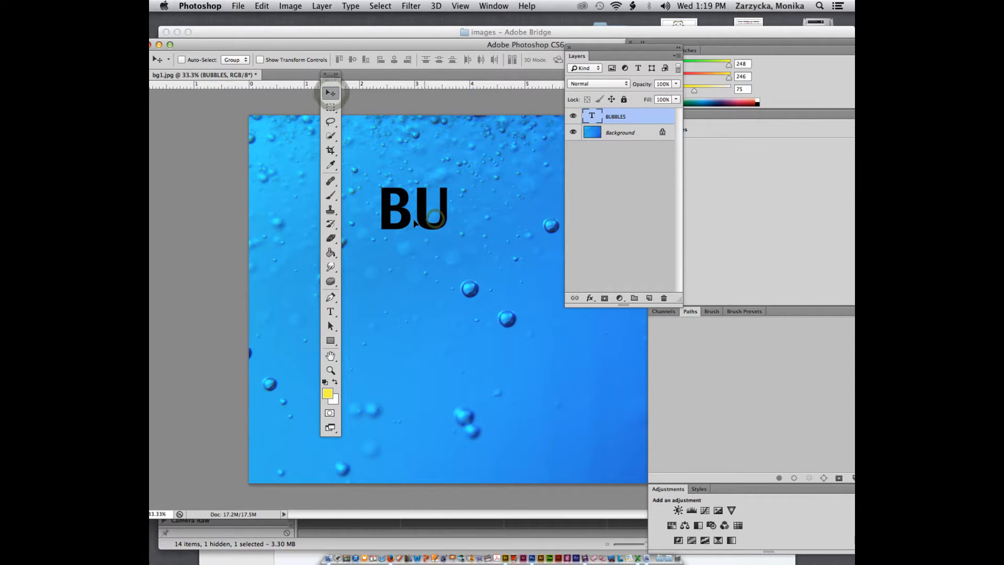
drag(415, 223, 389, 216)
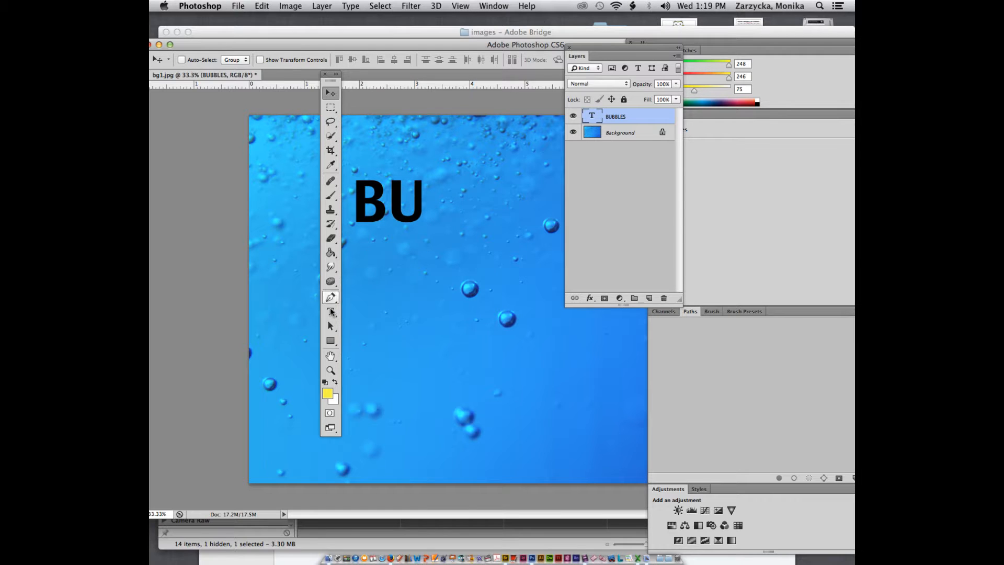
click(331, 312)
click(369, 192)
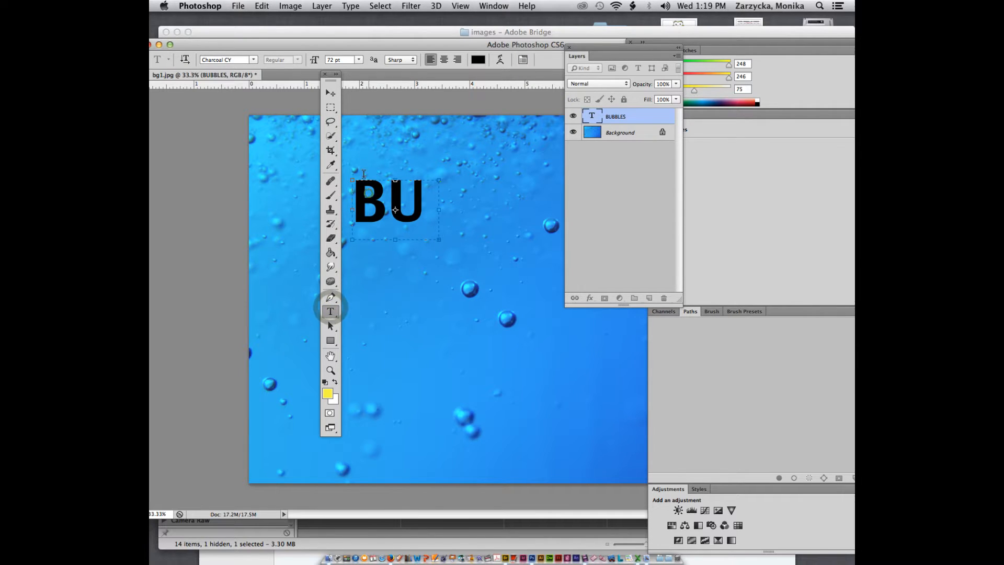
click(332, 95)
drag(420, 212, 445, 220)
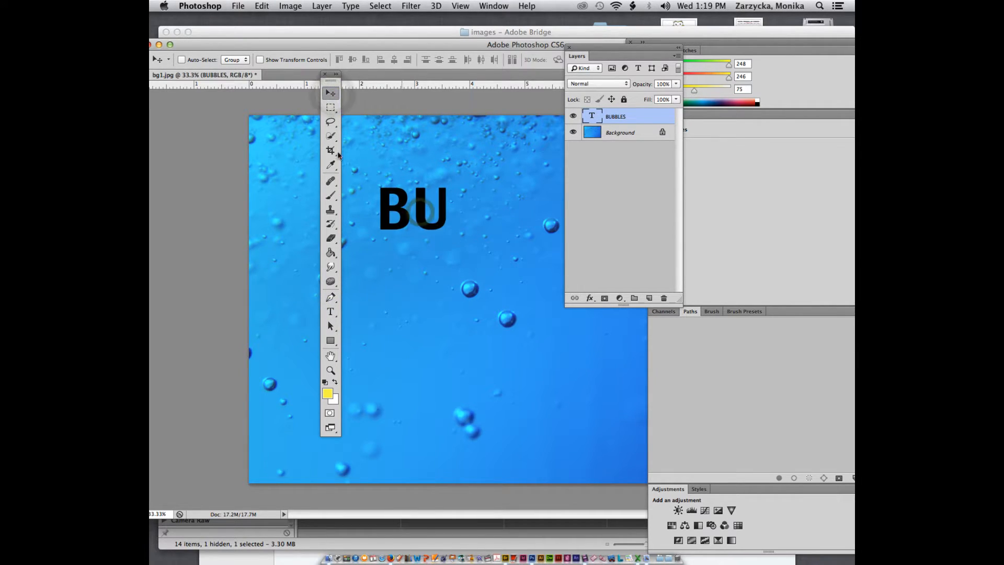
Widen the BUBBLES text box and shift the text left so the whole word fits on one line
click(331, 312)
click(442, 226)
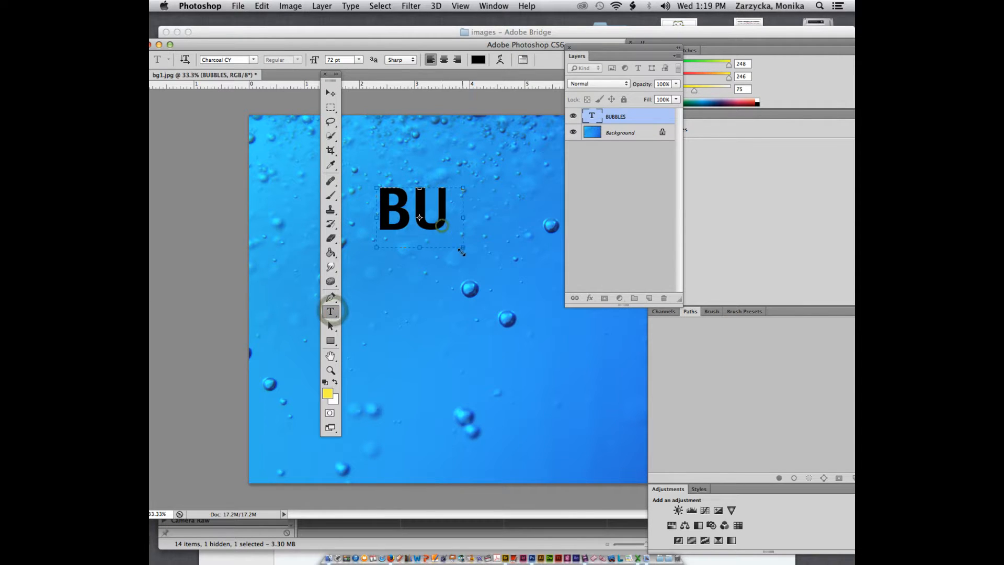
drag(461, 252, 612, 243)
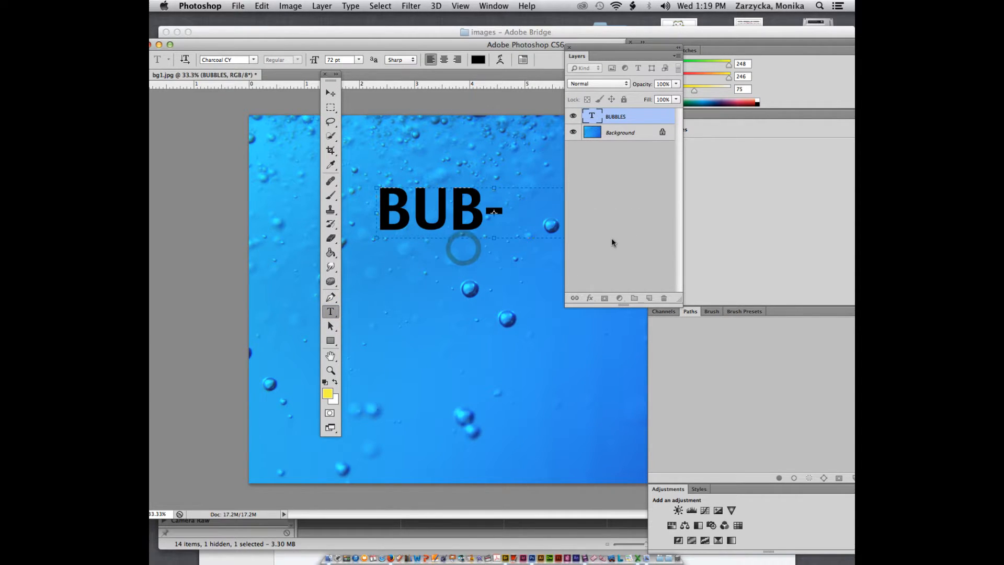
click(330, 93)
drag(423, 200, 369, 199)
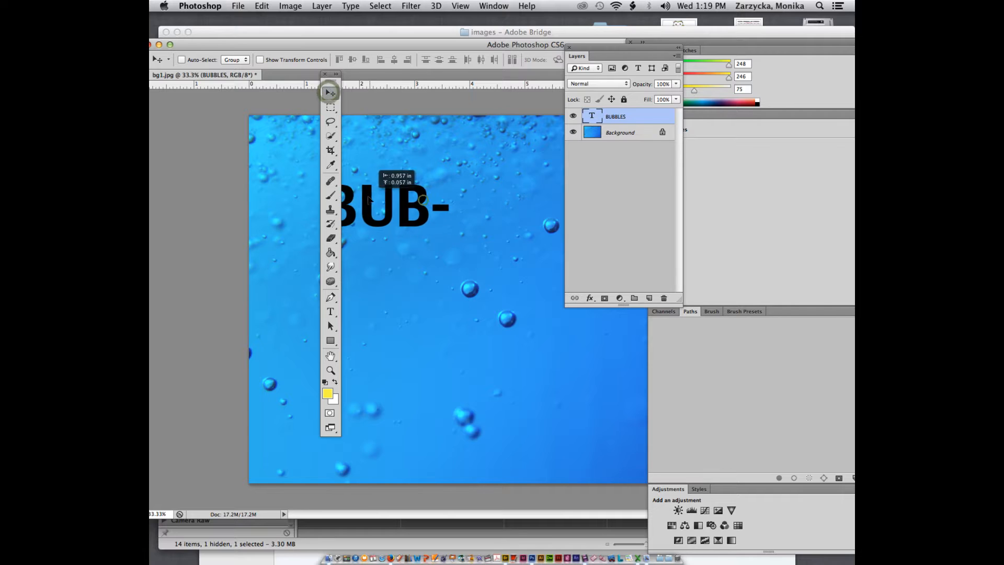
key(t)
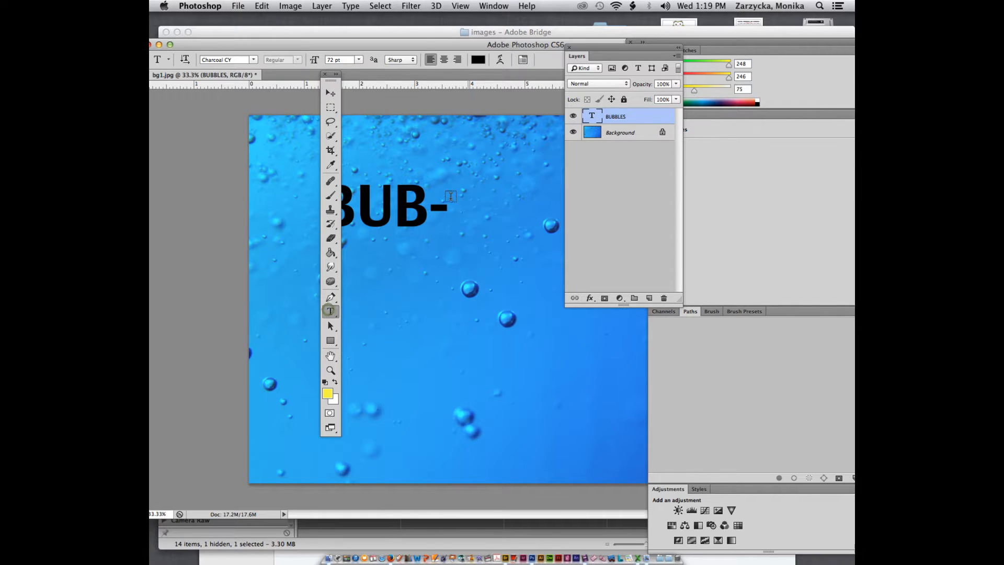
click(394, 208)
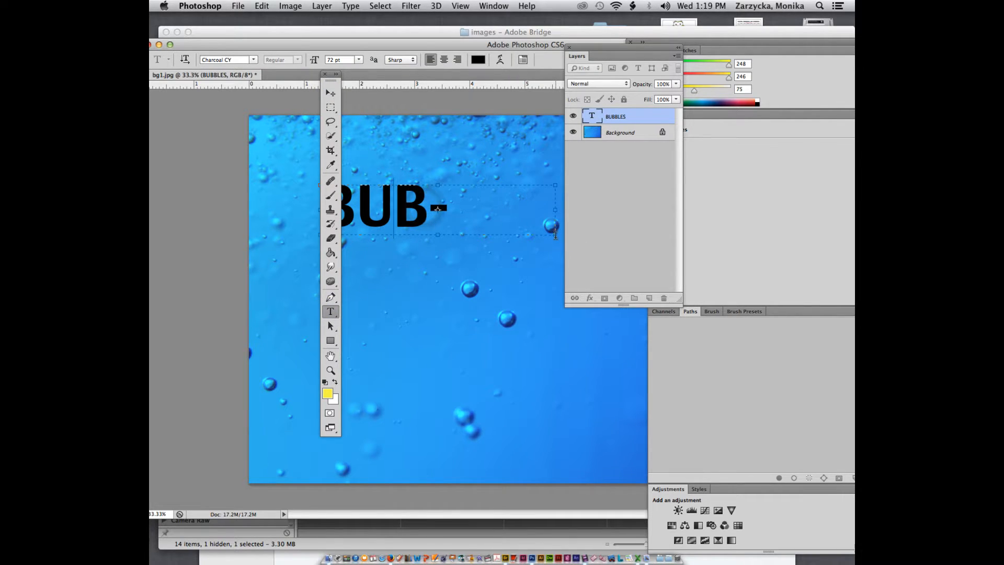
drag(556, 235, 582, 248)
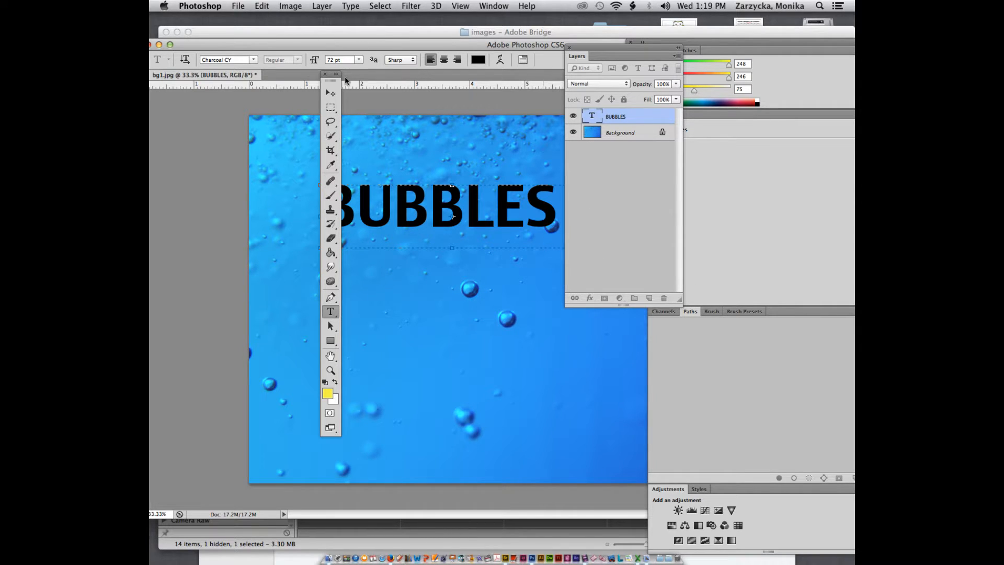
Move the BUBBLES text down toward the middle of the image and lower the Layers panel slightly
click(330, 76)
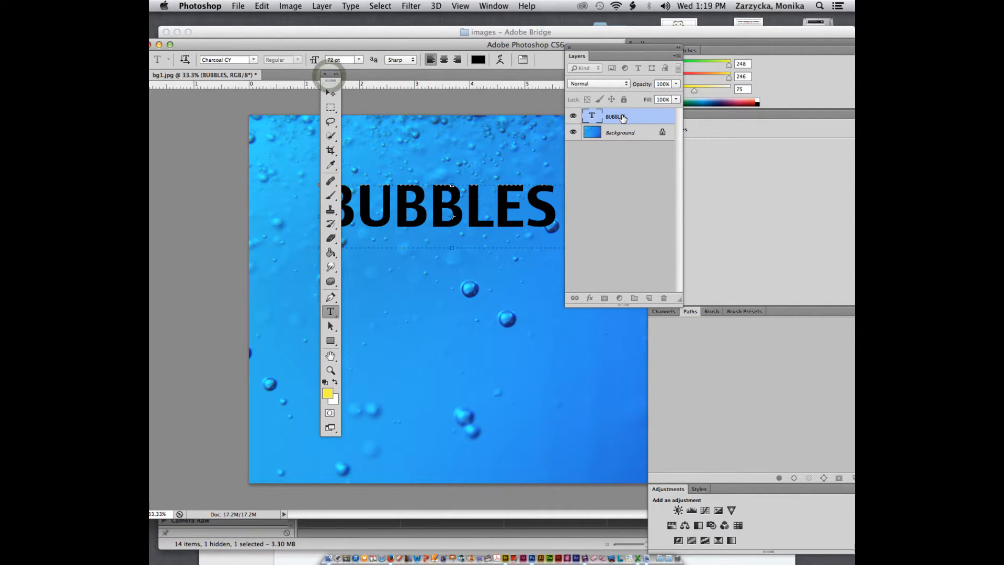
click(330, 92)
drag(453, 203, 466, 269)
drag(618, 48, 629, 88)
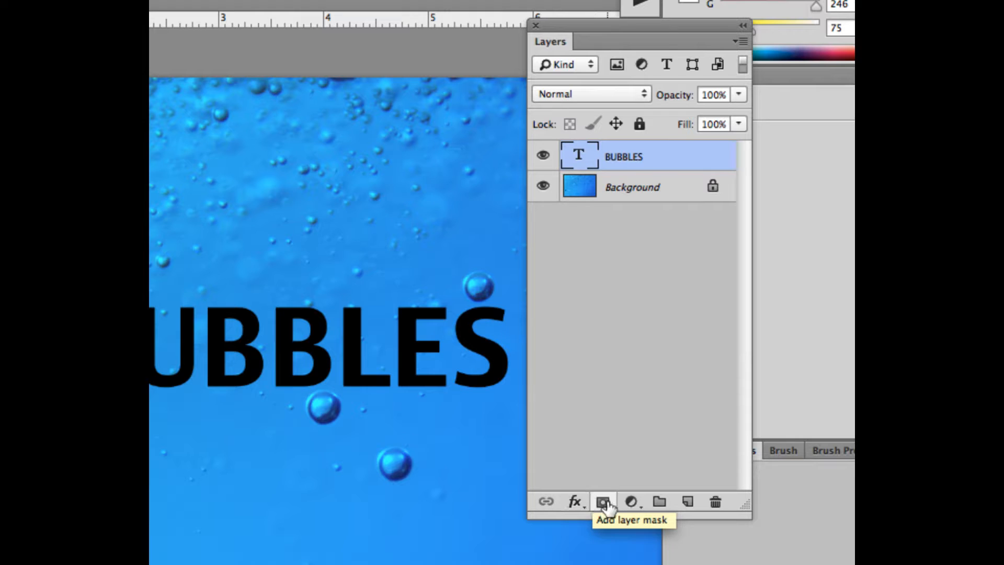
Open the BUBBLES layer's Inner Shadow style settings, move the dialog aside, and turn Inner Shadow off
click(574, 504)
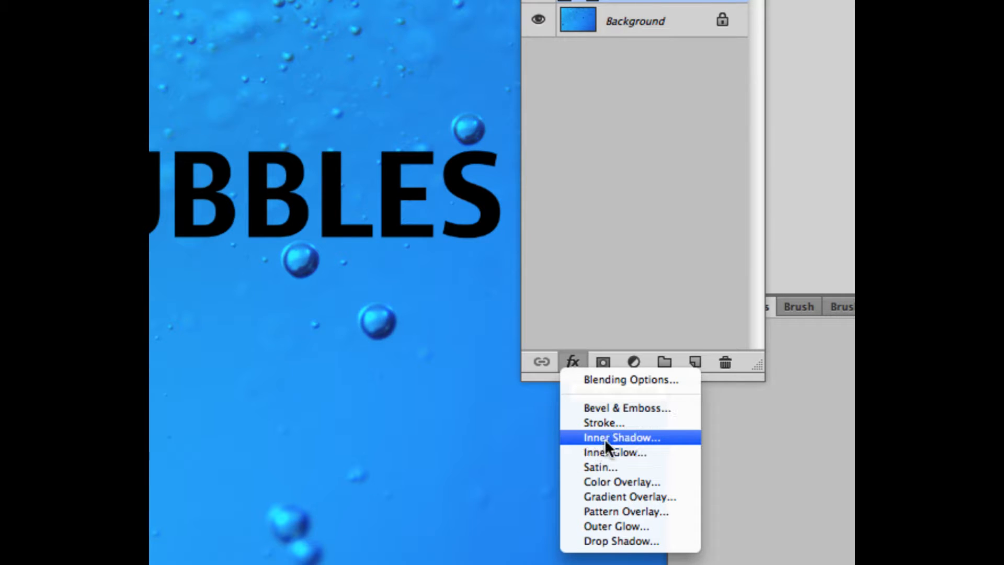
click(608, 438)
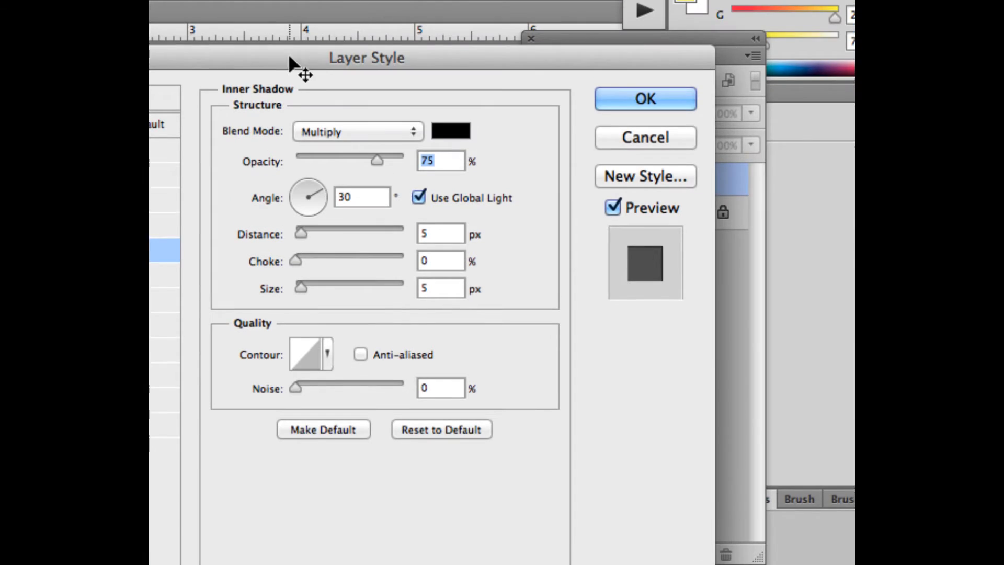
drag(288, 54, 496, 55)
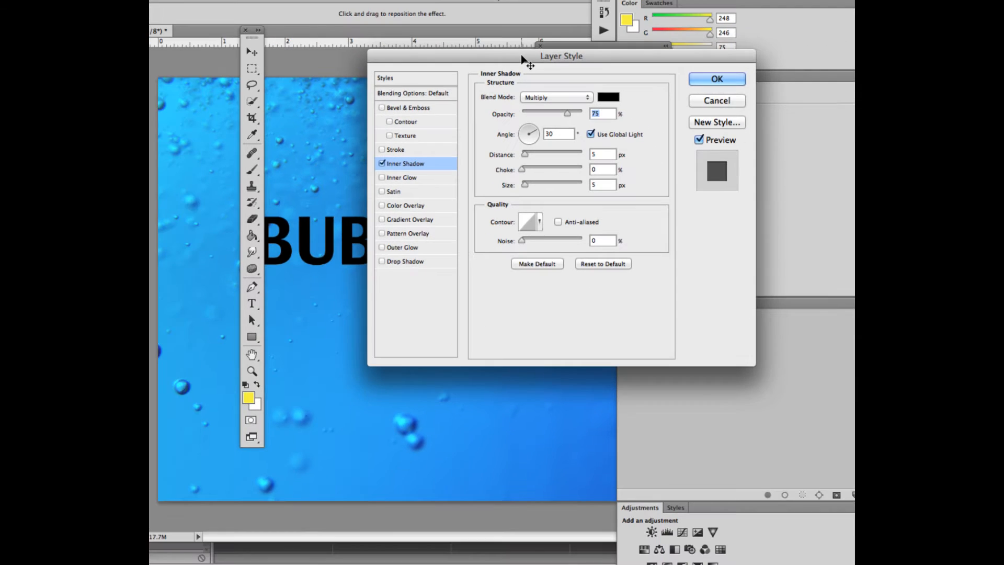
click(383, 164)
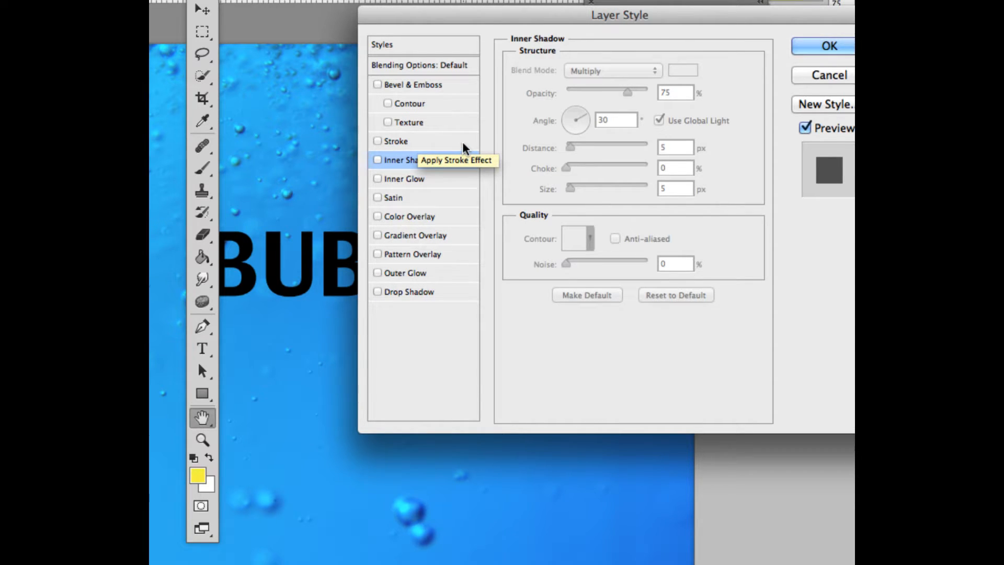
Apply an Outer Glow to the BUBBLES text with 51% spread, 38 px size and the V-shaped valley contour
click(377, 273)
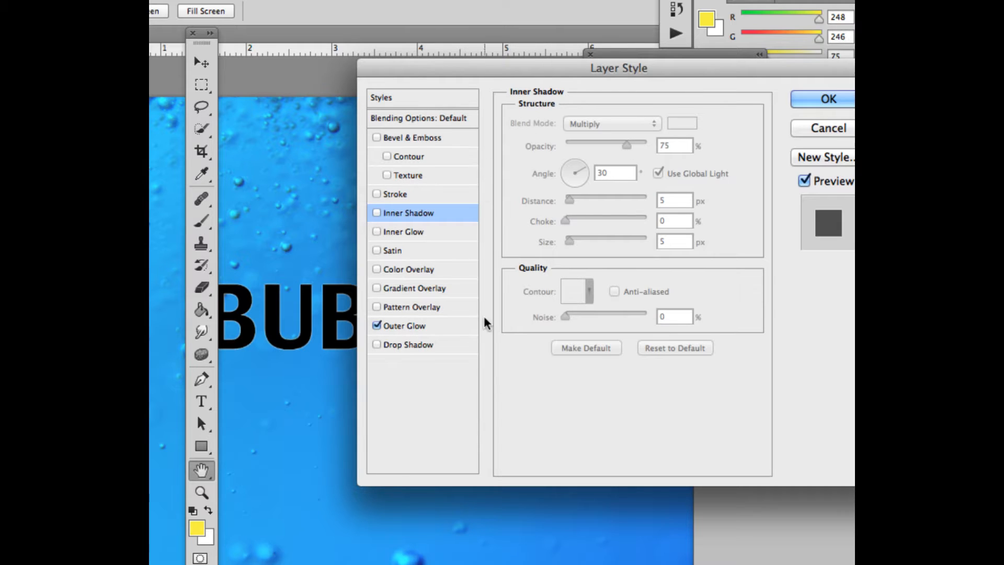
click(411, 326)
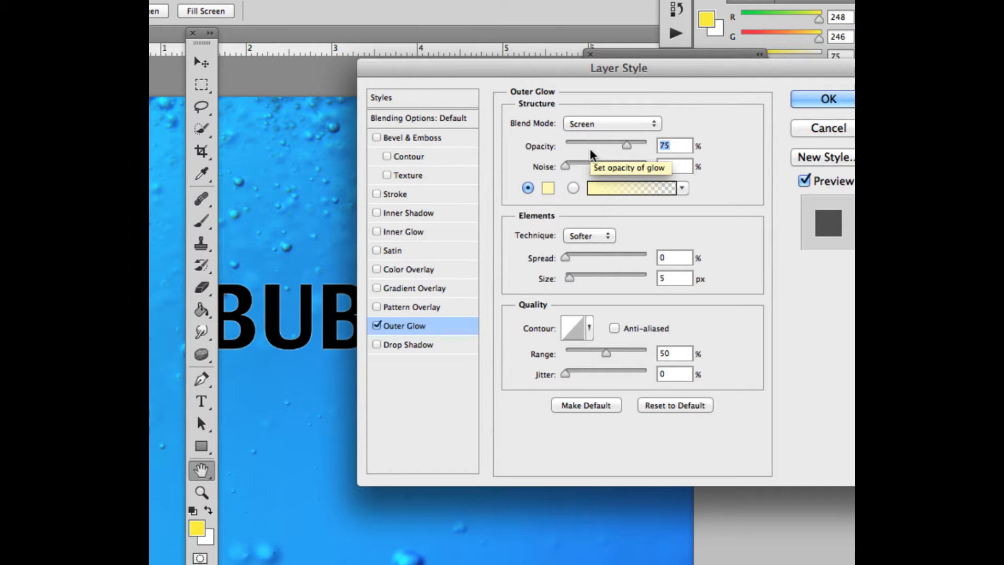
drag(559, 255, 582, 277)
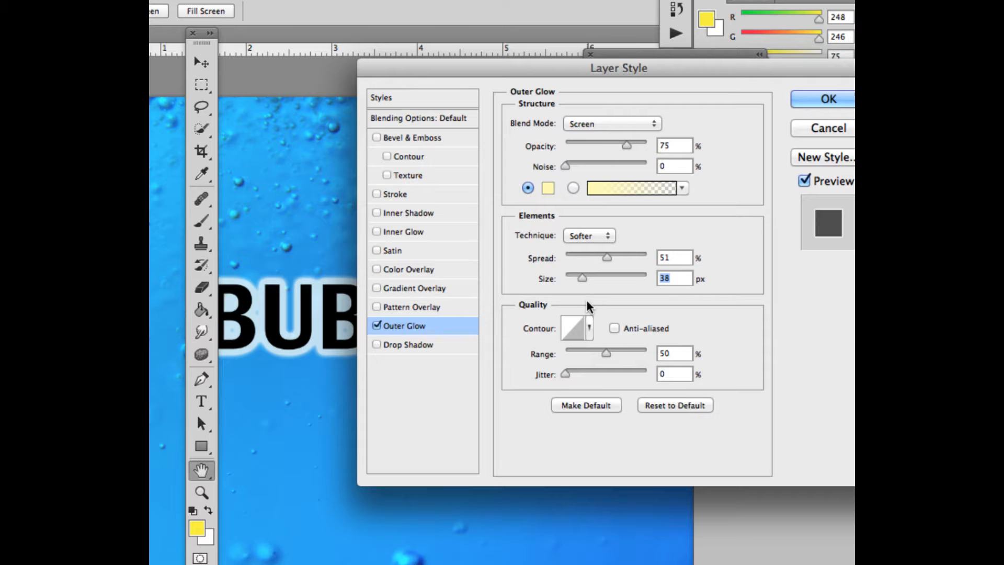
click(589, 327)
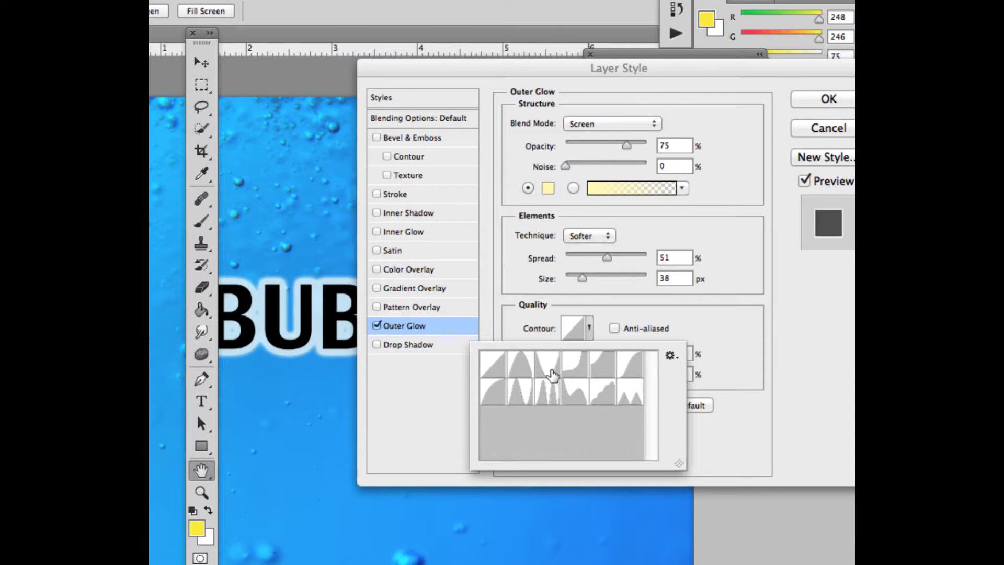
click(549, 366)
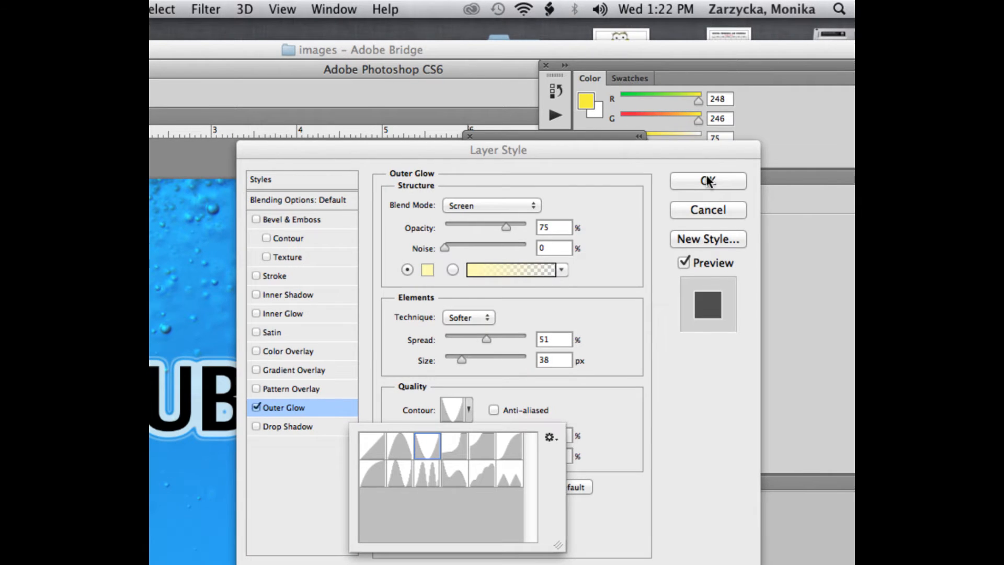
click(707, 180)
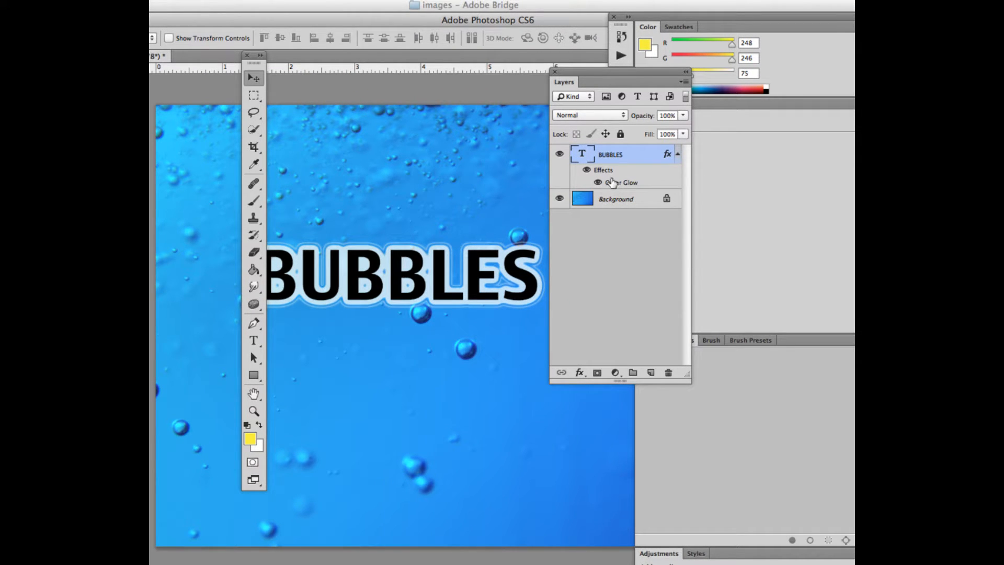
Reopen the BUBBLES layer's Outer Glow style, turn on Bevel & Emboss, and show the bevel settings
double_click(615, 184)
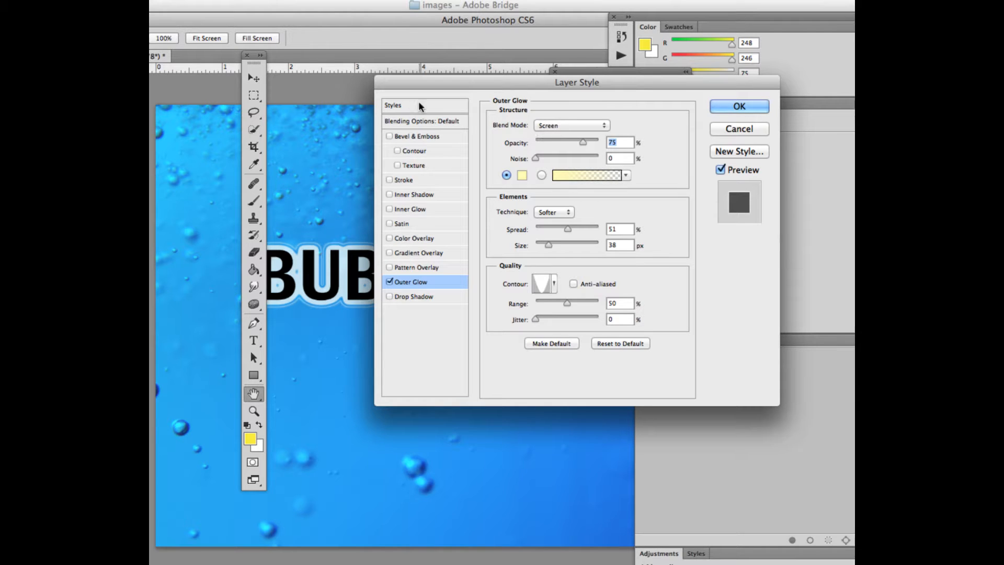
click(389, 136)
drag(422, 83, 430, 86)
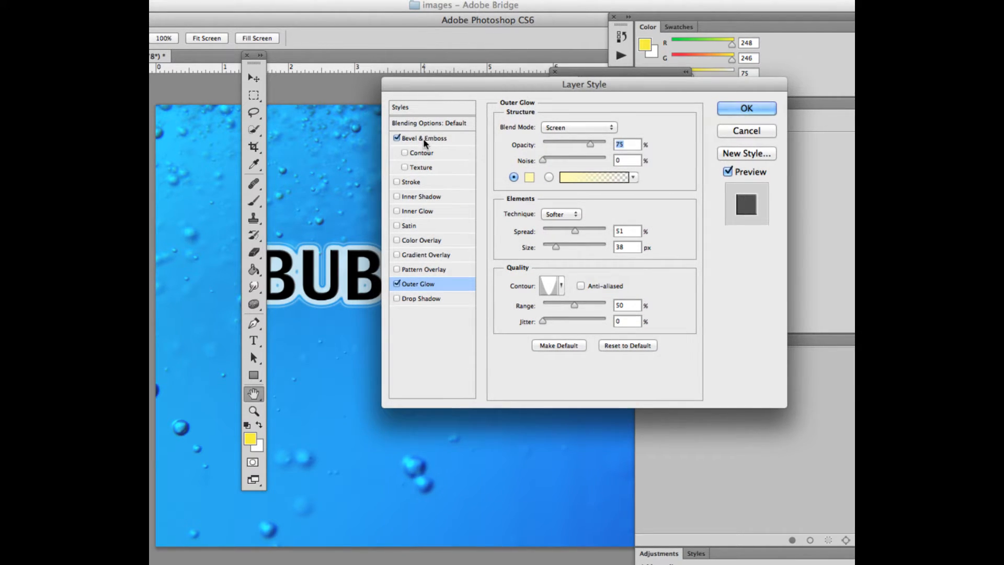
click(424, 139)
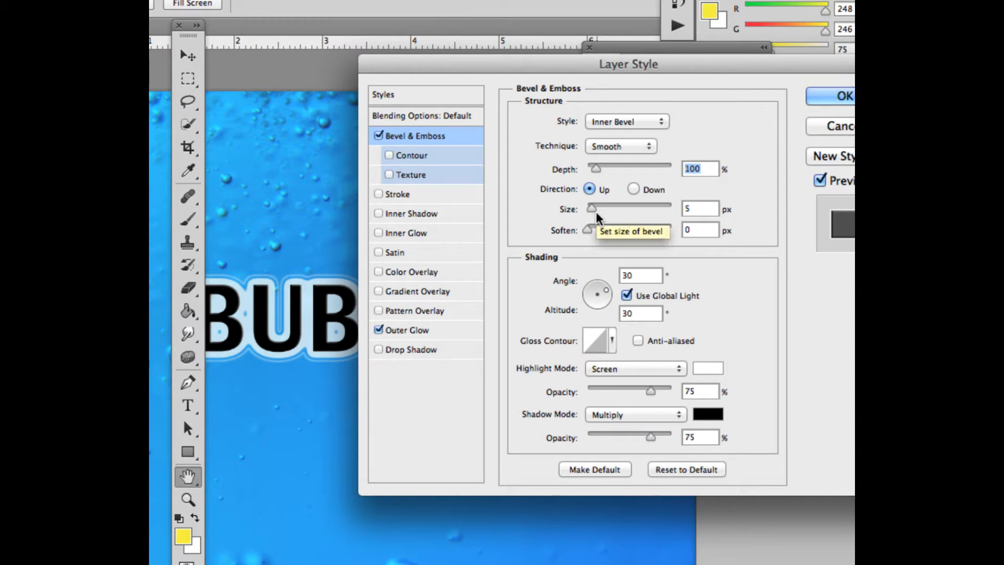
Enable the Contour option of the BUBBLES layer's Bevel & Emboss, try several contour presets, and apply the single-peak cone-shaped one
click(391, 157)
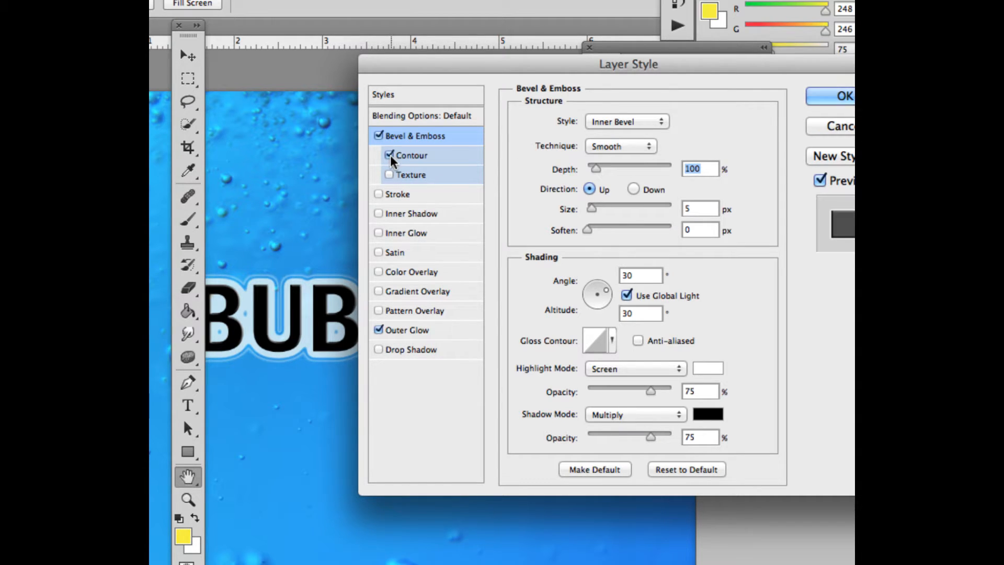
click(410, 156)
click(586, 128)
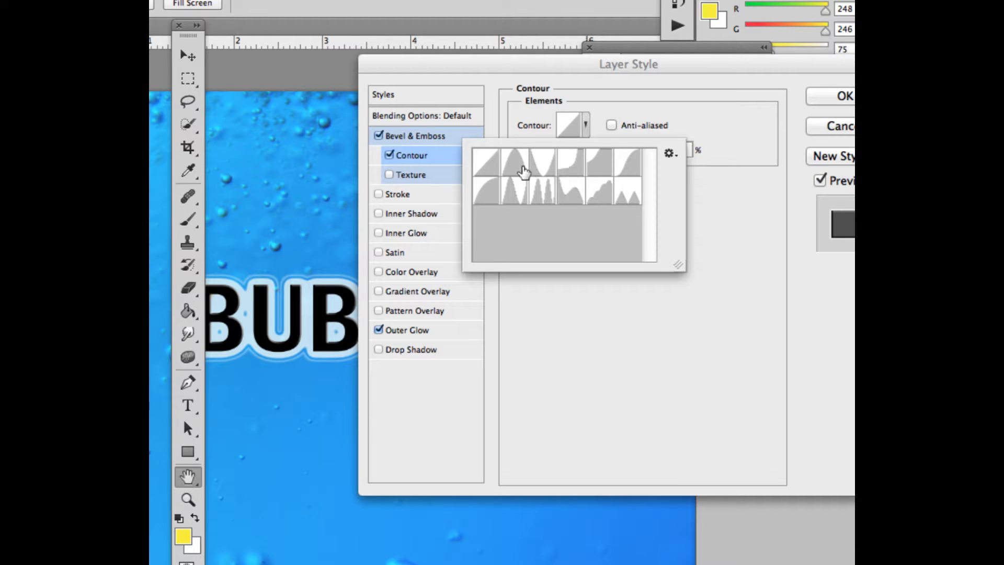
click(532, 167)
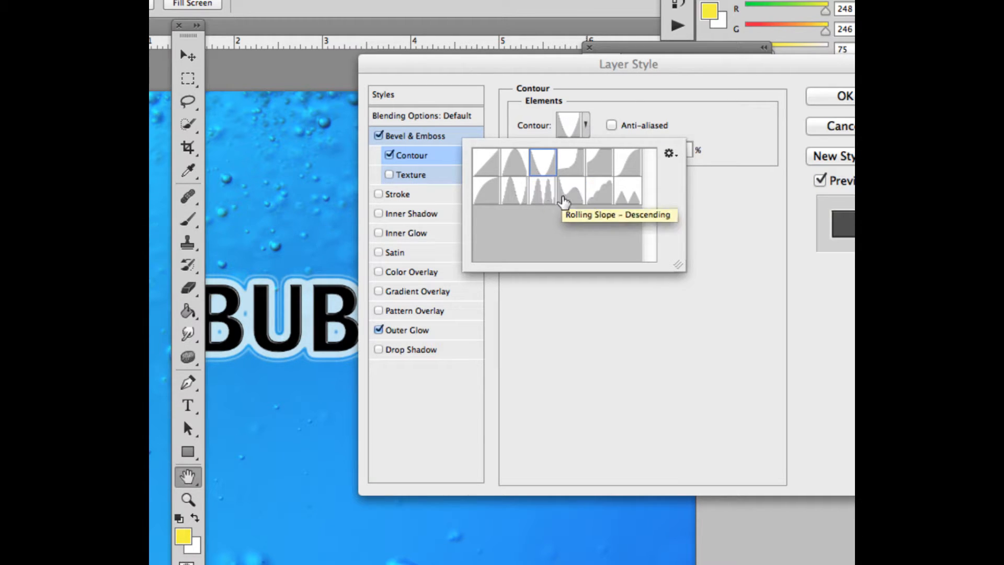
click(564, 201)
click(600, 192)
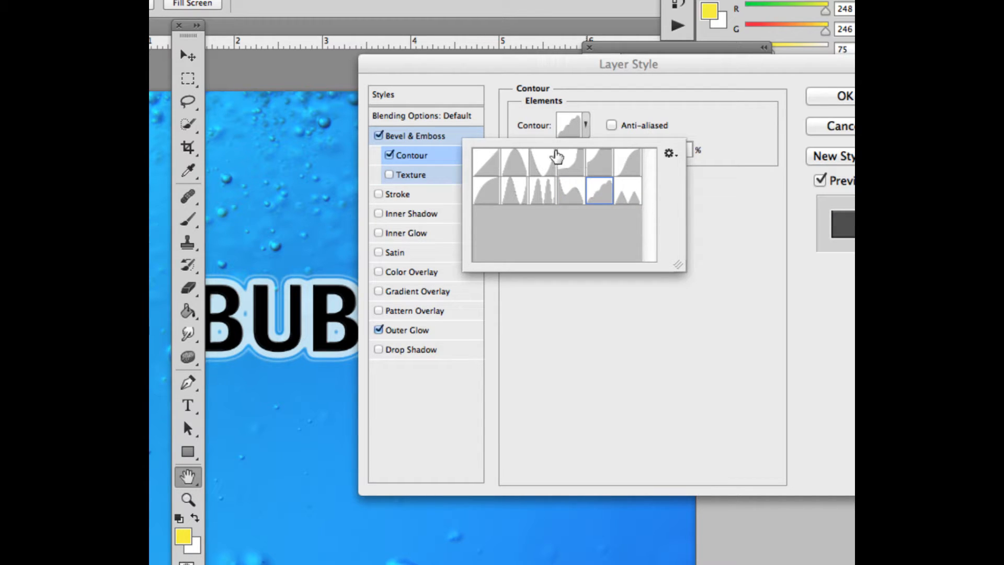
click(511, 177)
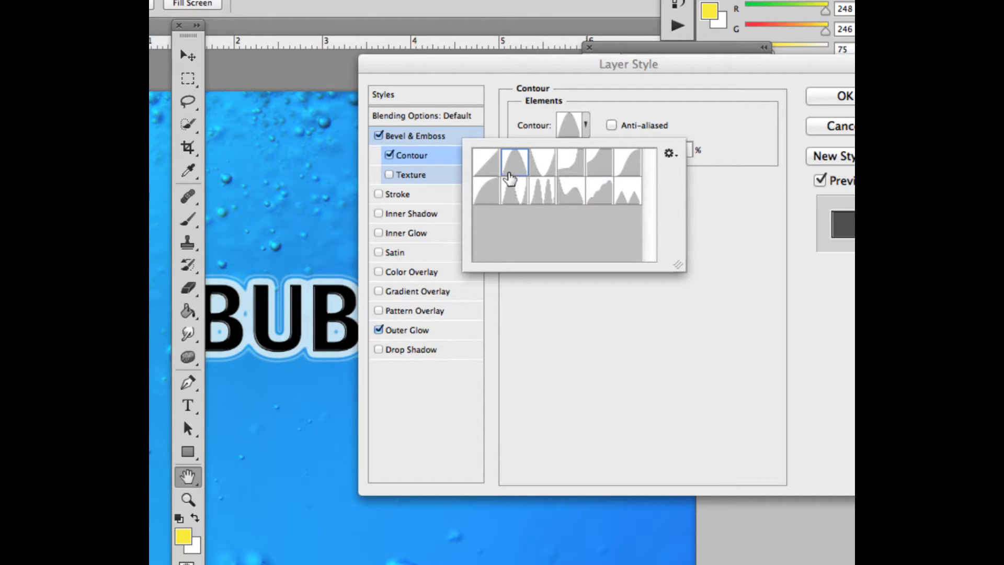
click(689, 147)
click(828, 102)
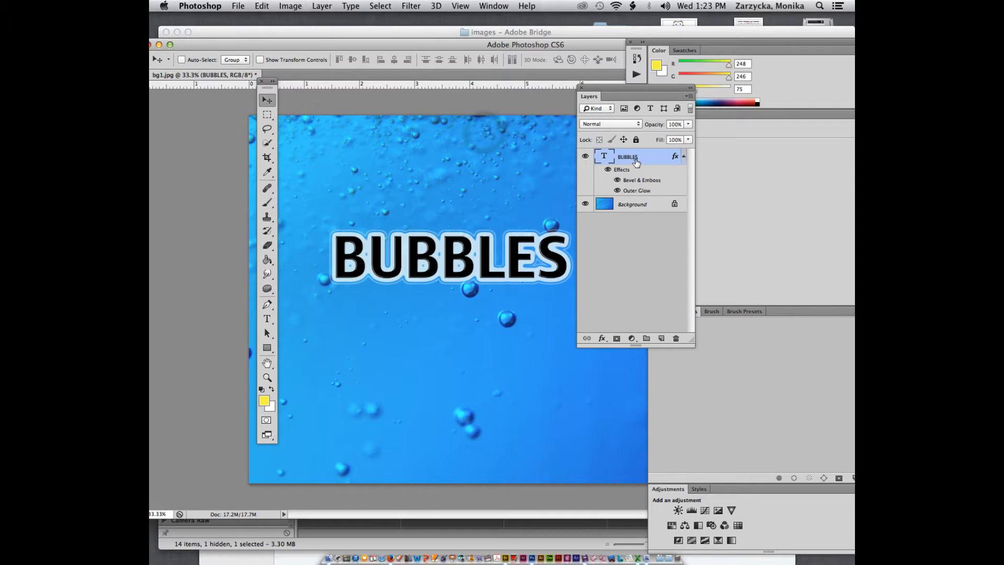
Delete the BUBBLES text layer and roll bg1.jpg back to its initial Open history state
click(635, 159)
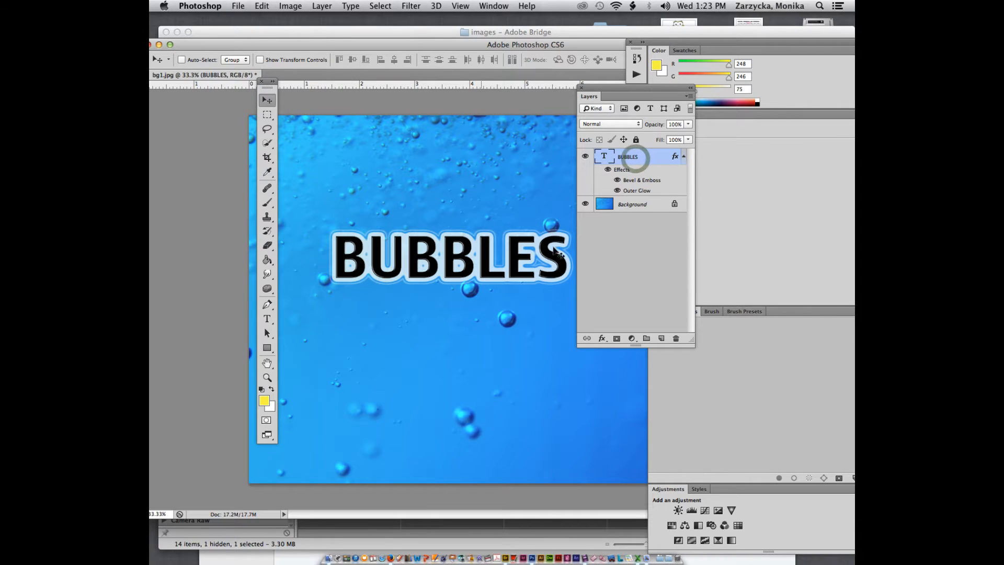
click(675, 340)
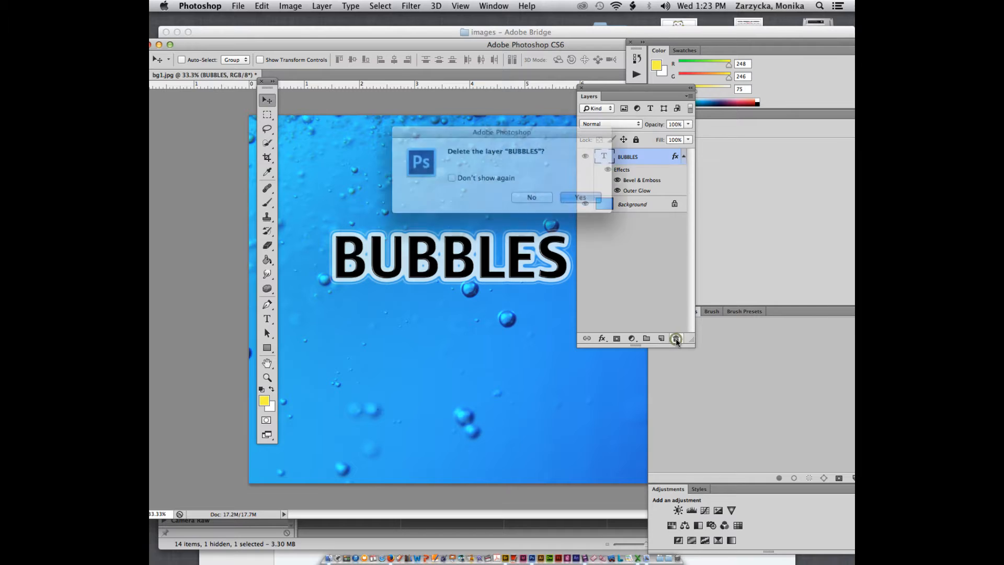
click(601, 198)
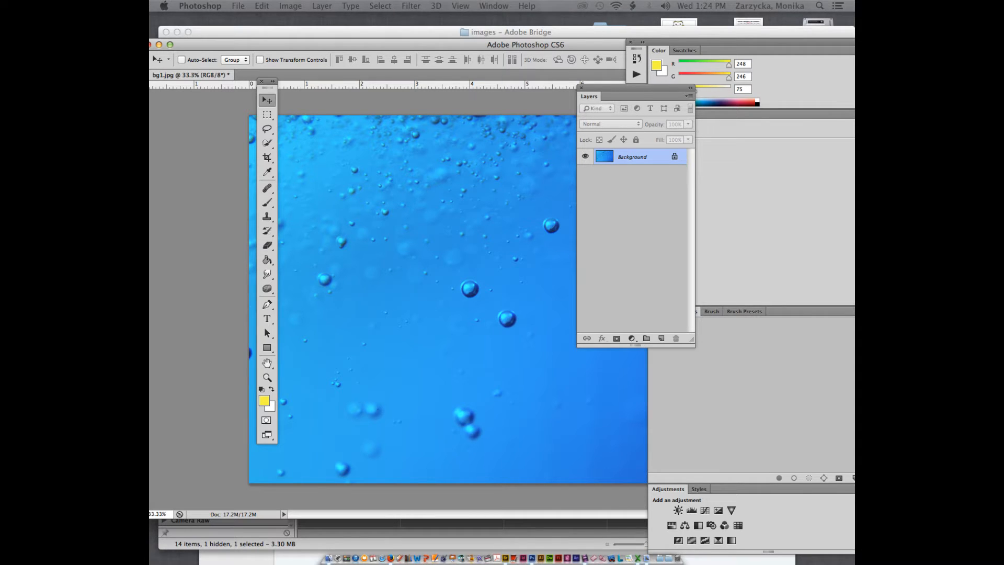
click(406, 128)
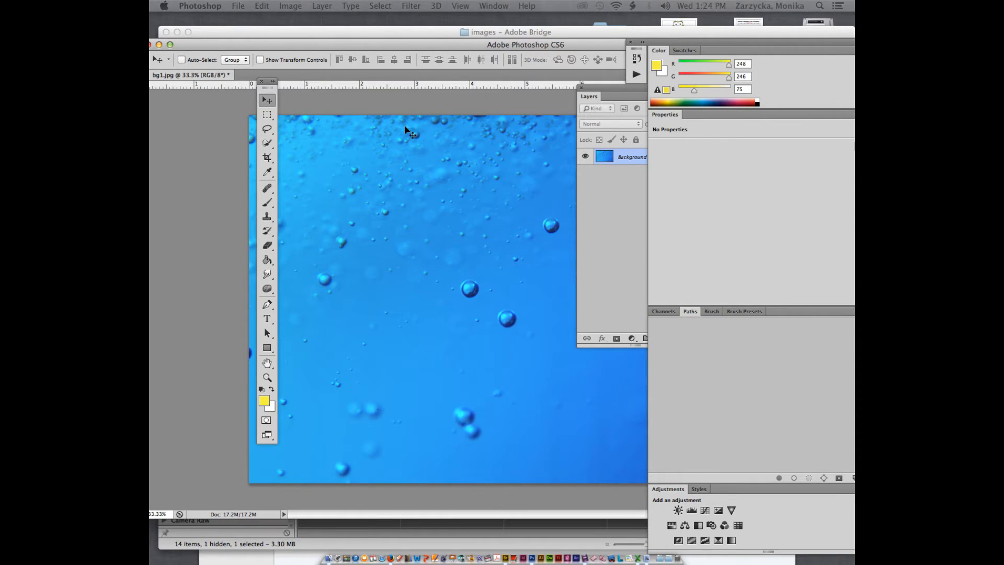
click(549, 78)
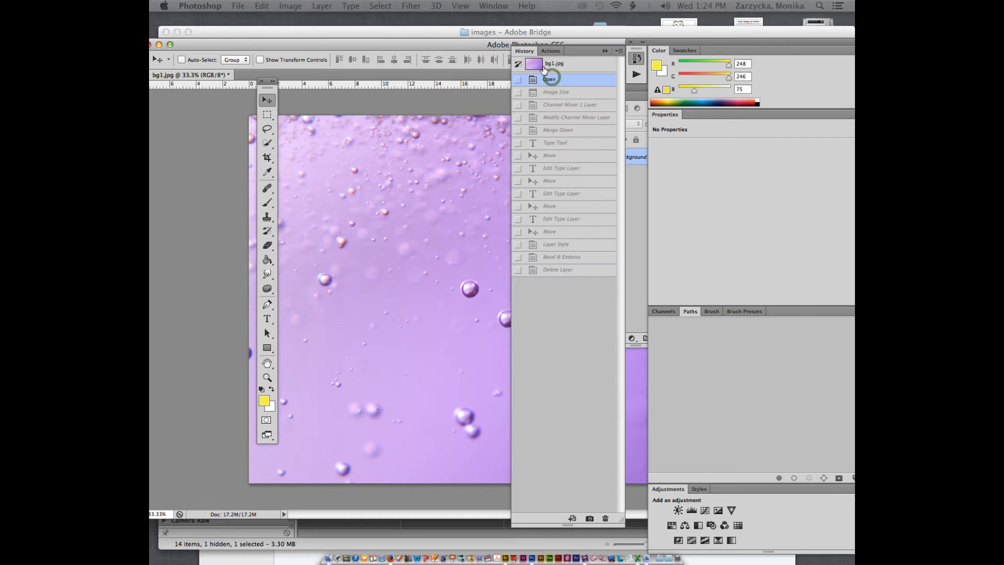
click(605, 52)
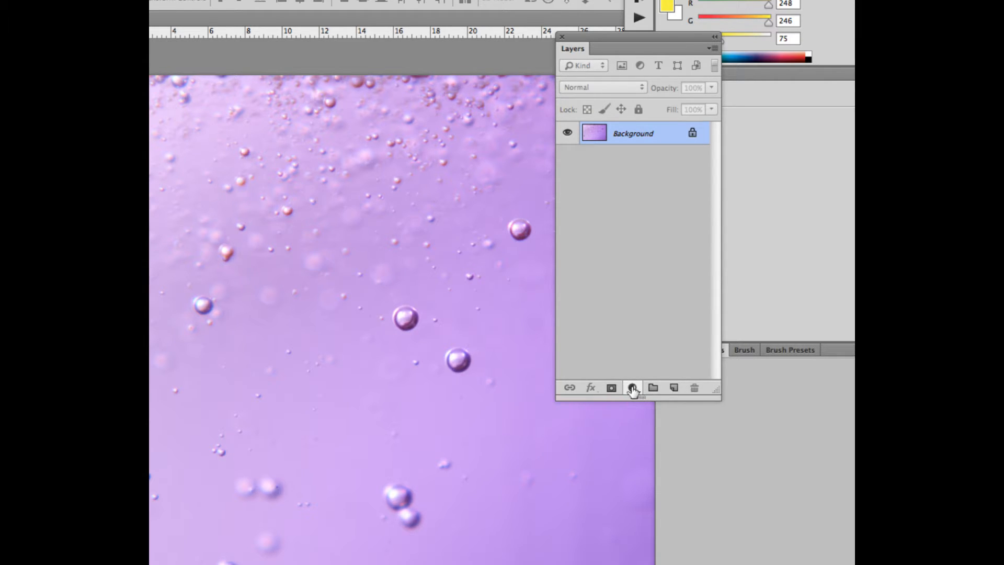
Add a Channel Mixer adjustment layer above the Background and set Red to +2% in the Red output channel
click(632, 388)
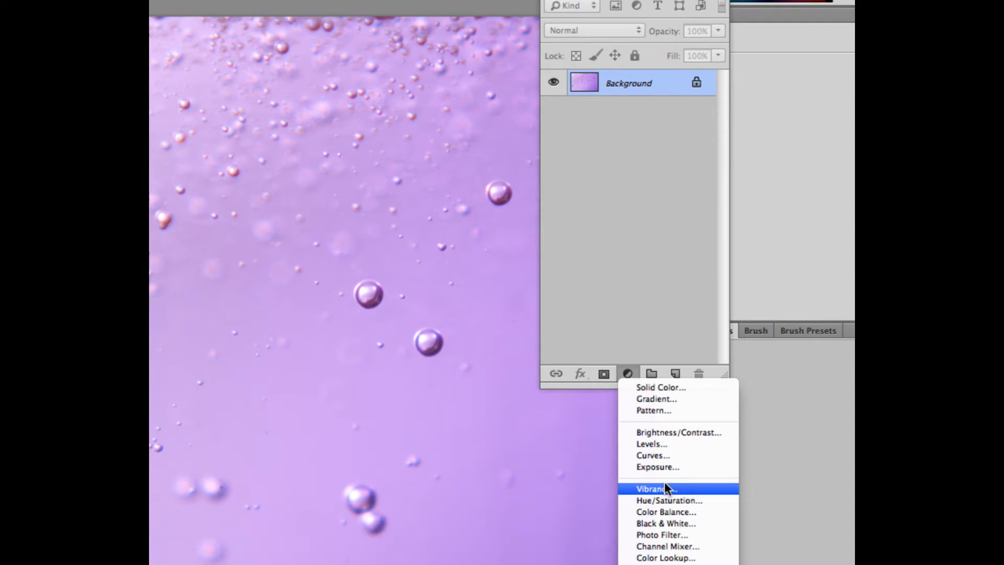
click(663, 546)
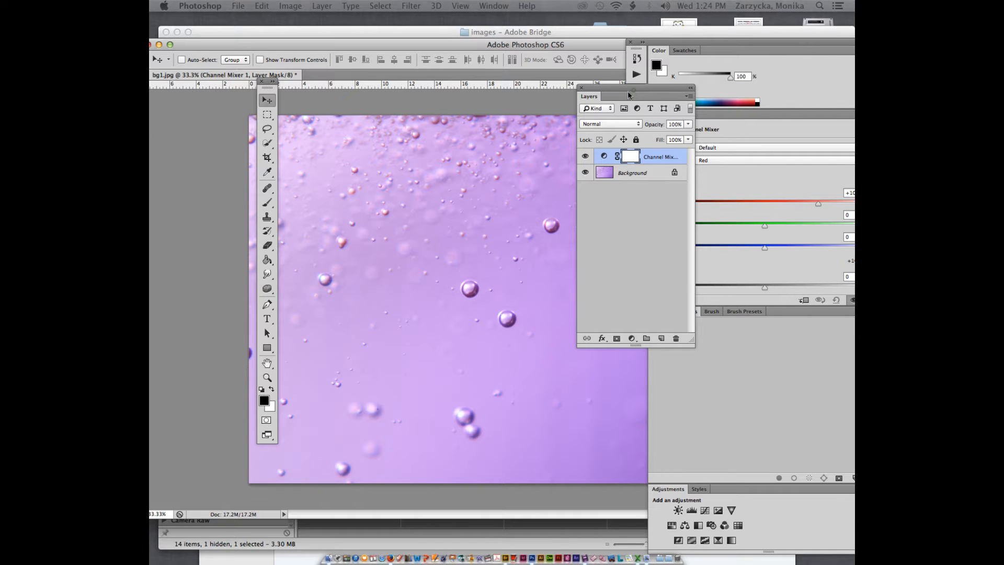
drag(634, 95, 575, 168)
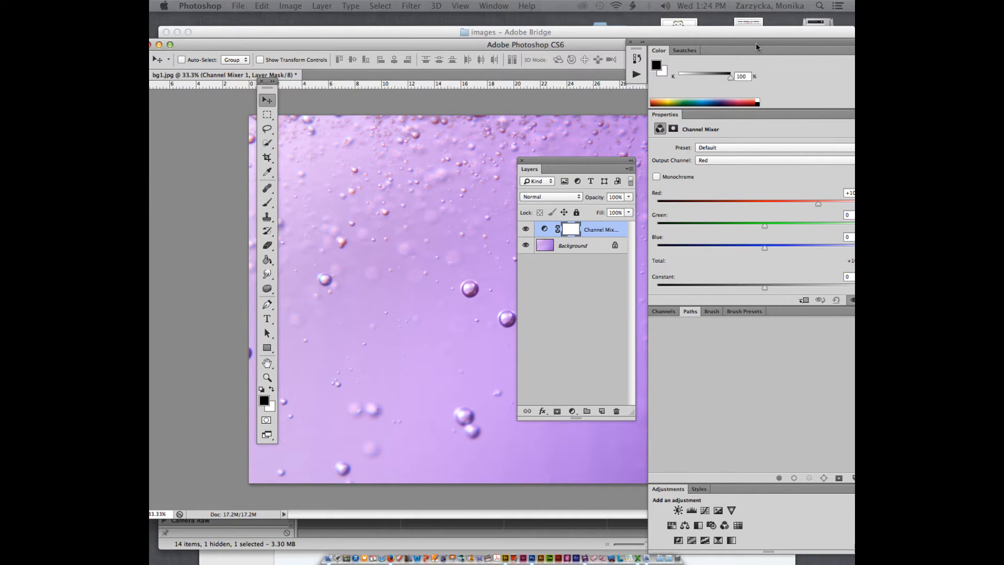
drag(756, 43, 720, 45)
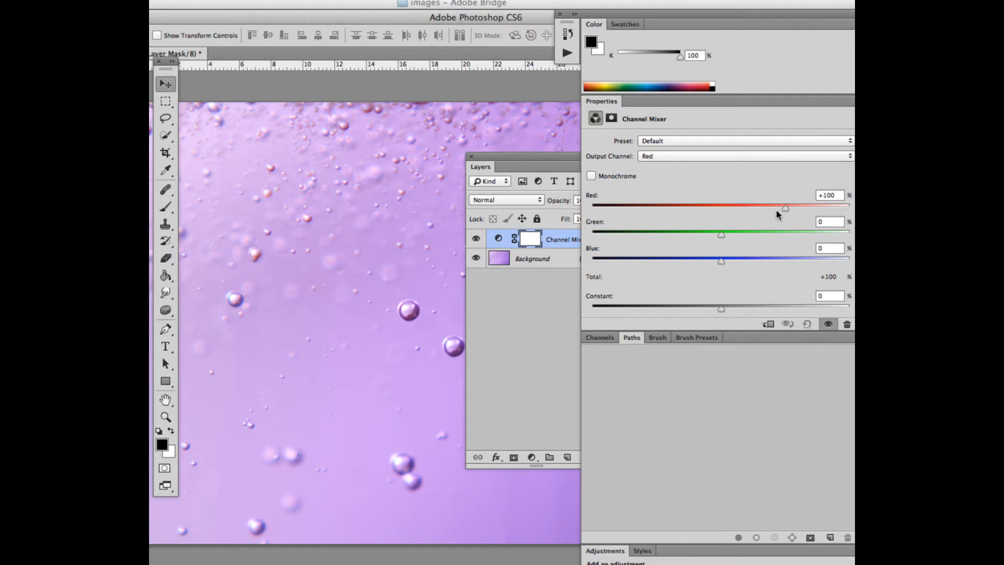
drag(785, 206, 722, 215)
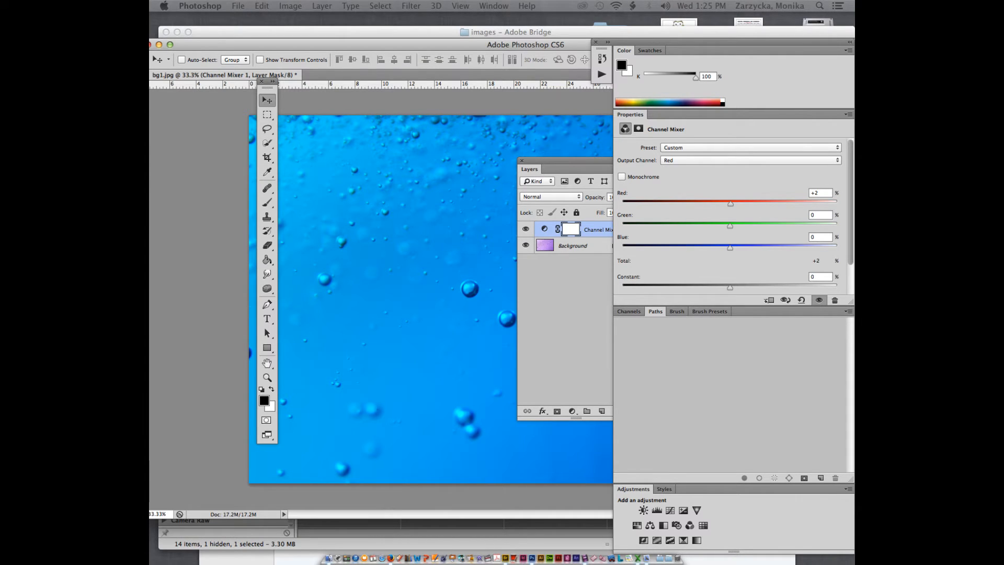
Merge the Channel Mixer adjustment layer down into the Background
click(557, 223)
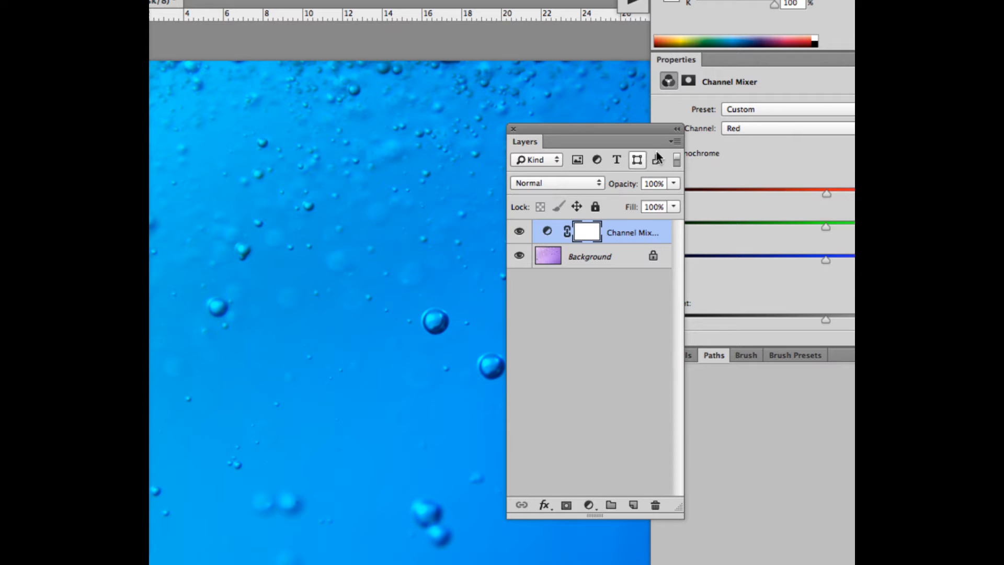
click(674, 142)
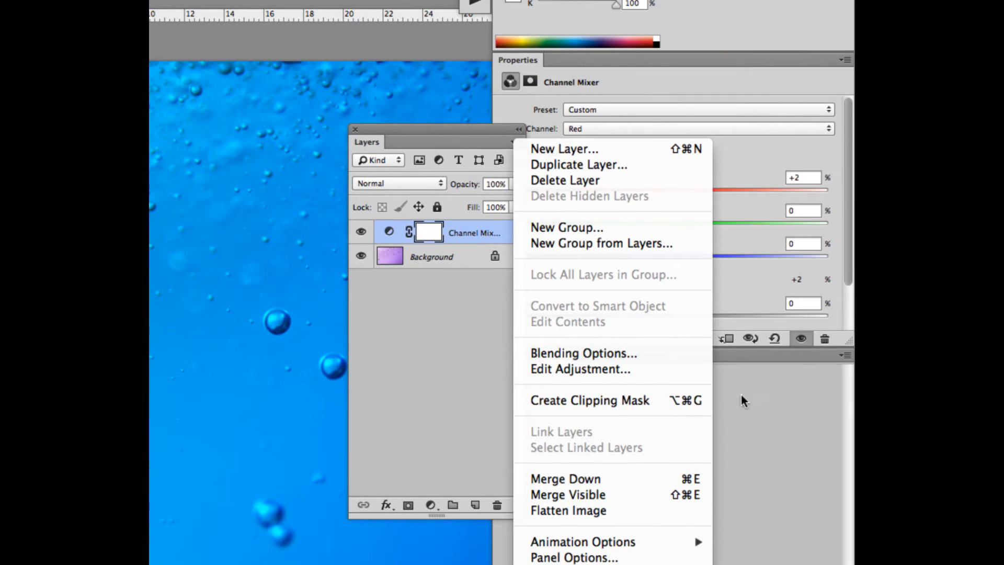
click(573, 480)
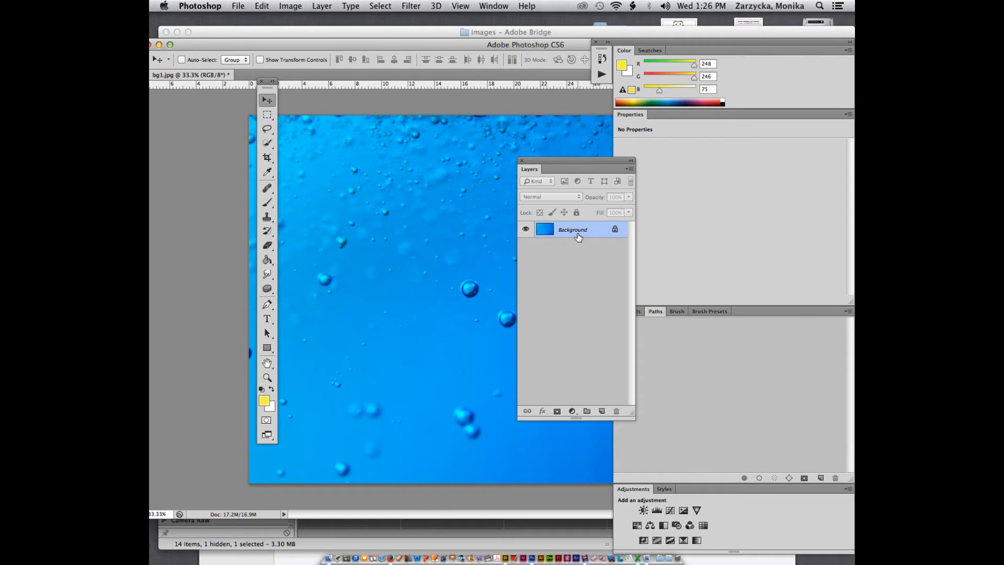
Start saving the image under a new file name made of the author's abbreviated name followed by _LabAssign11
click(237, 5)
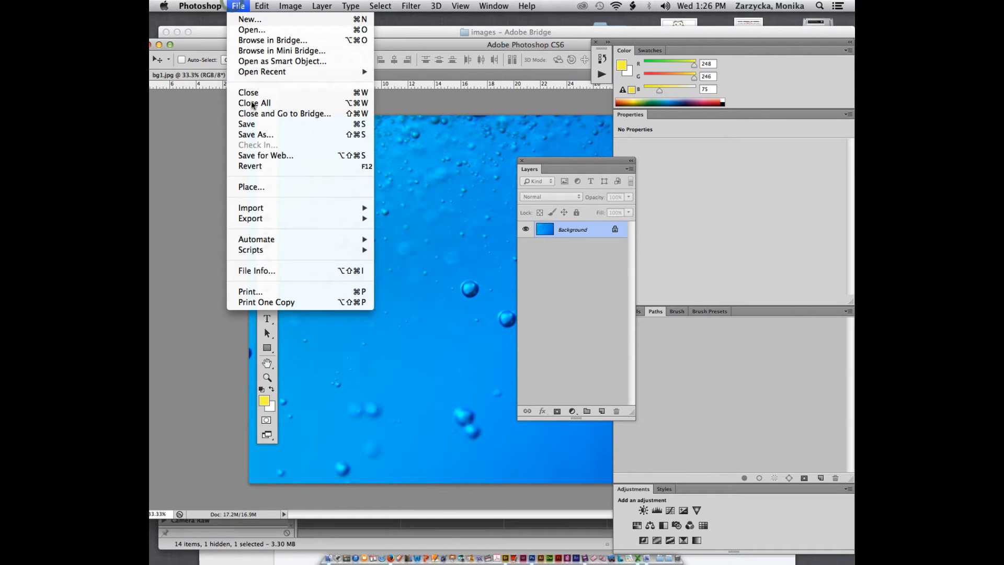
click(252, 135)
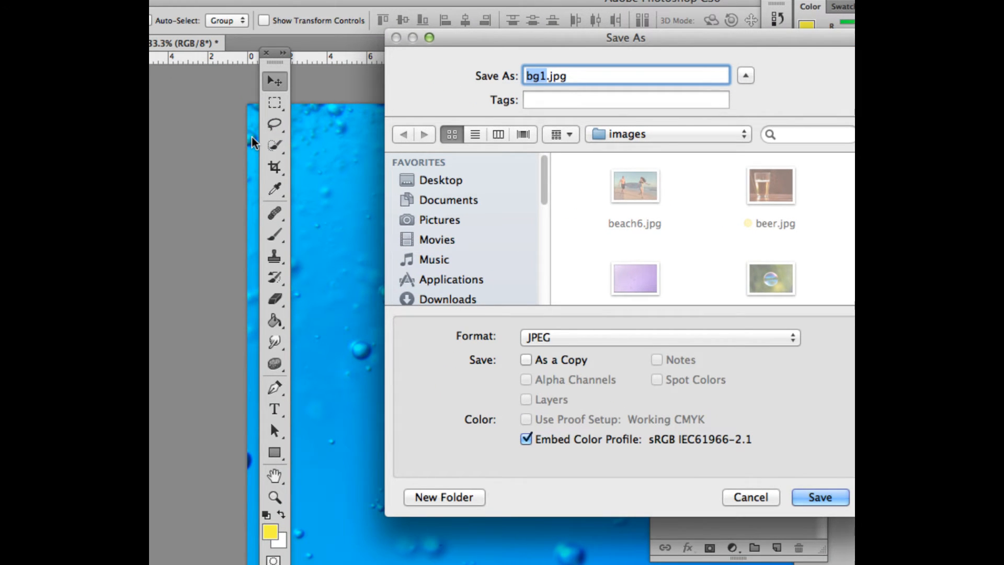
text(Zarzycka)
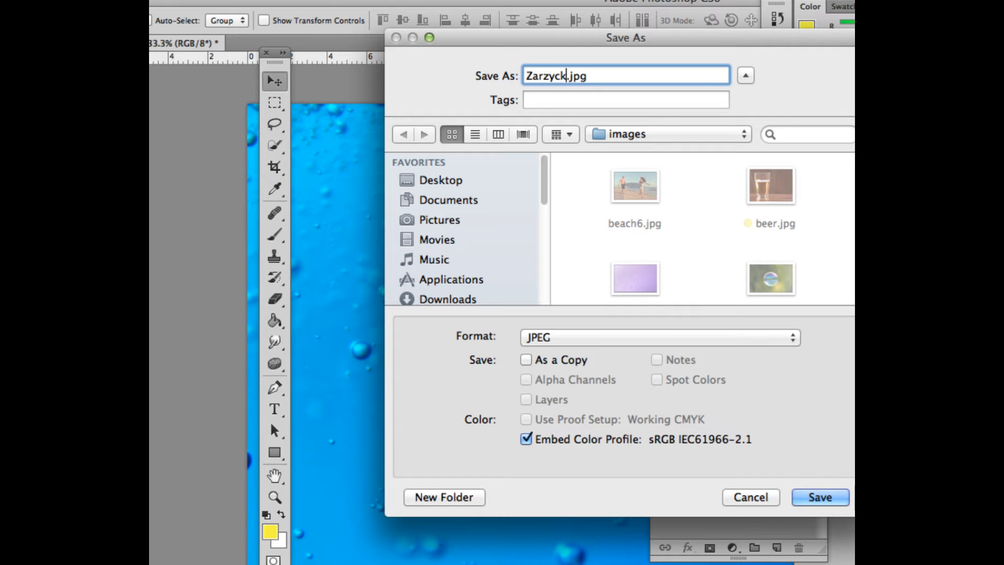
key(BackSpace)
text(M_)
text(LabAssign)
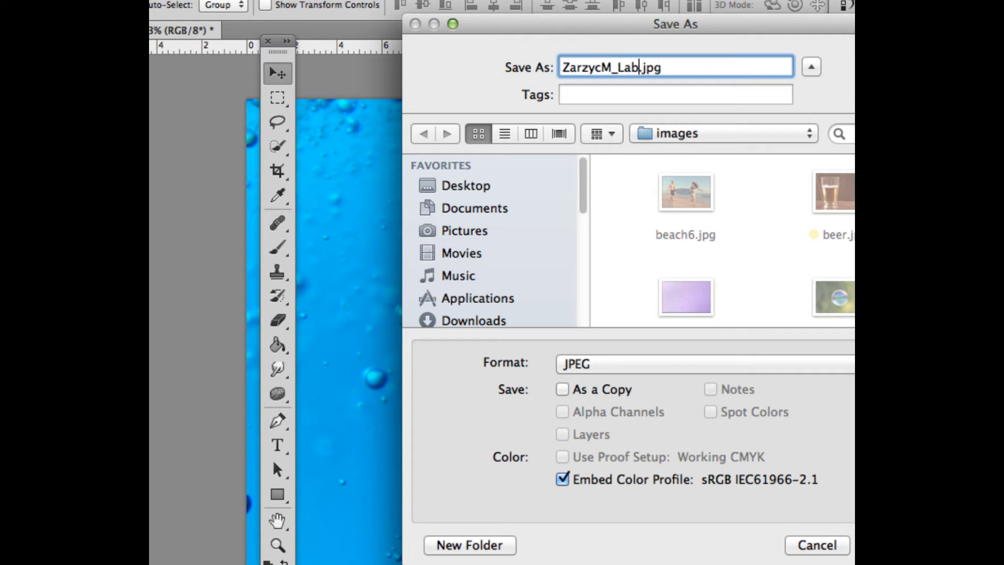
text(11)
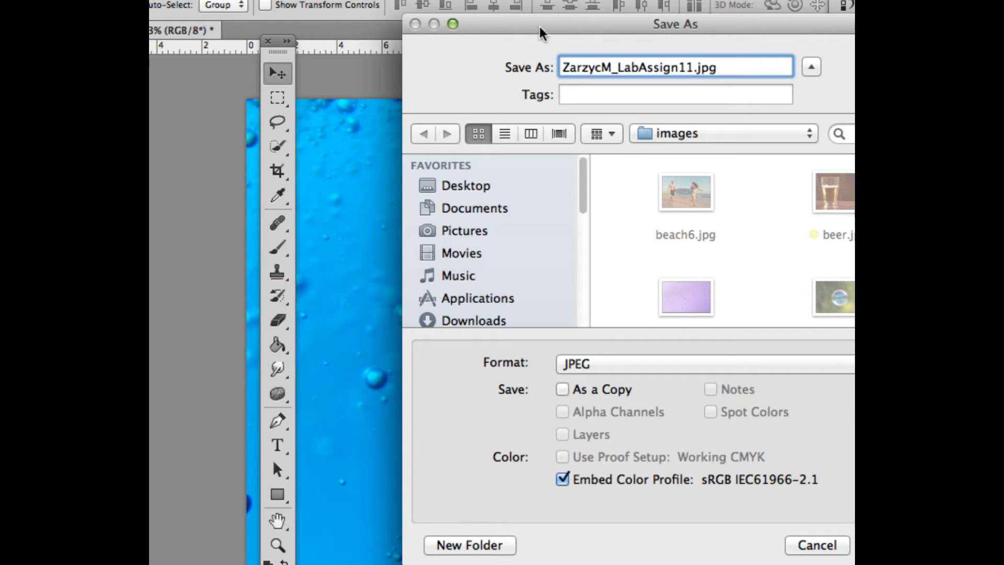
drag(540, 26, 443, 19)
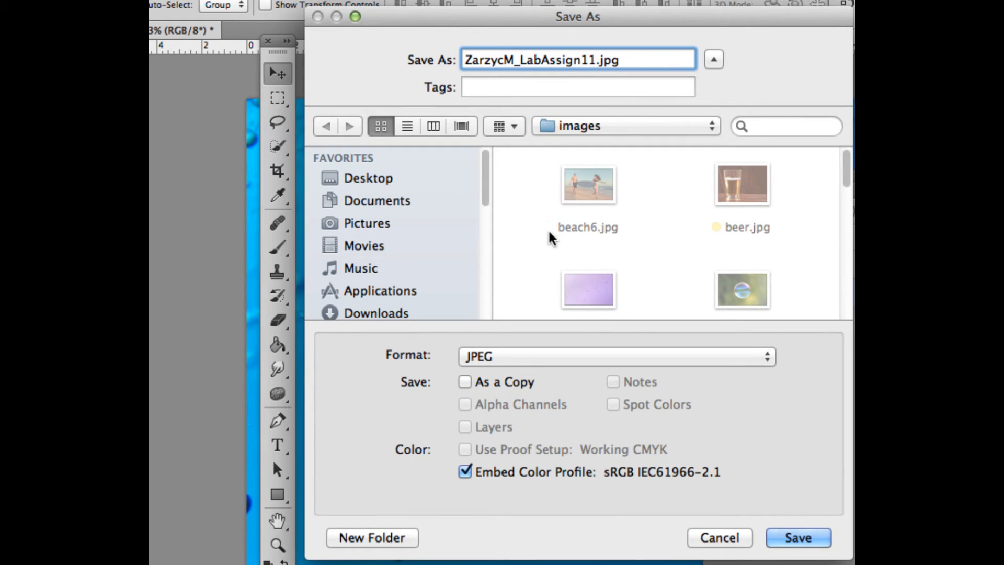
Choose TIFF as the format and save the file to the Desktop with LZW compression and IBM PC byte order
click(552, 360)
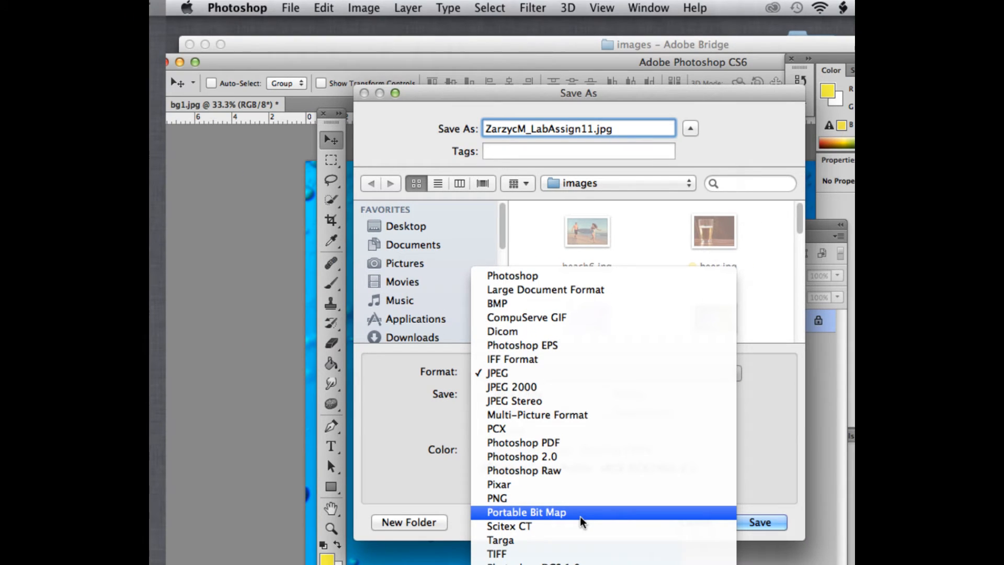
click(580, 553)
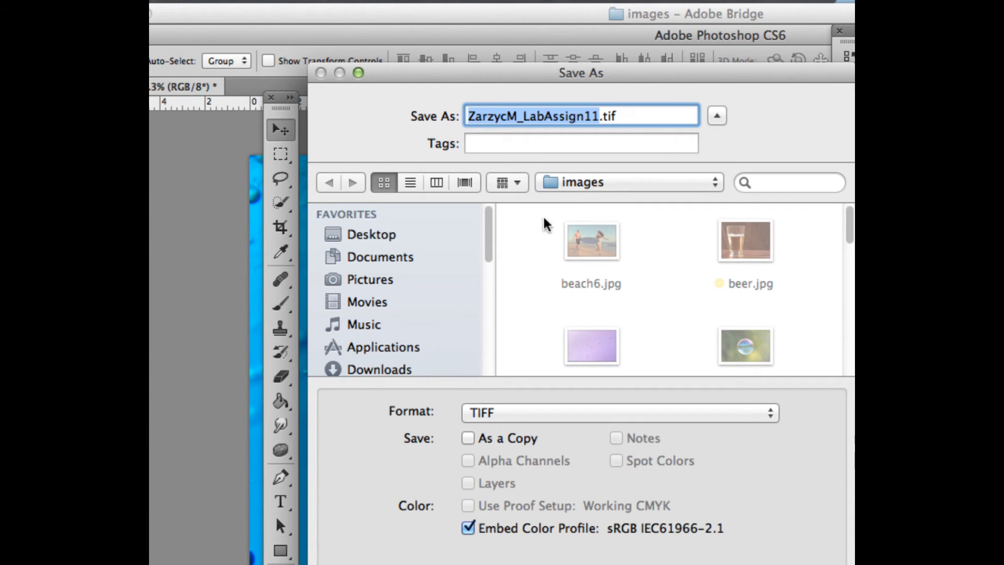
click(378, 238)
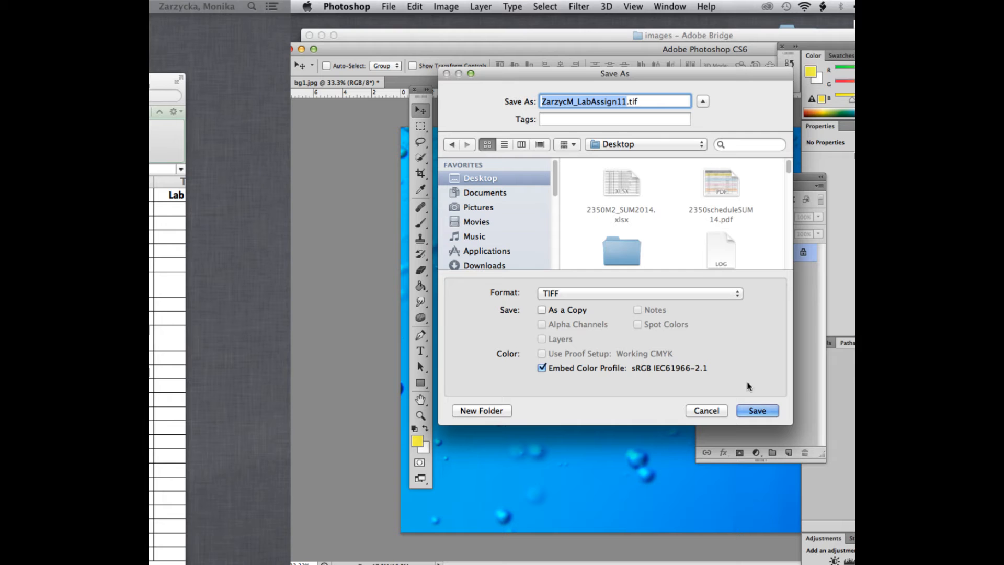
click(754, 412)
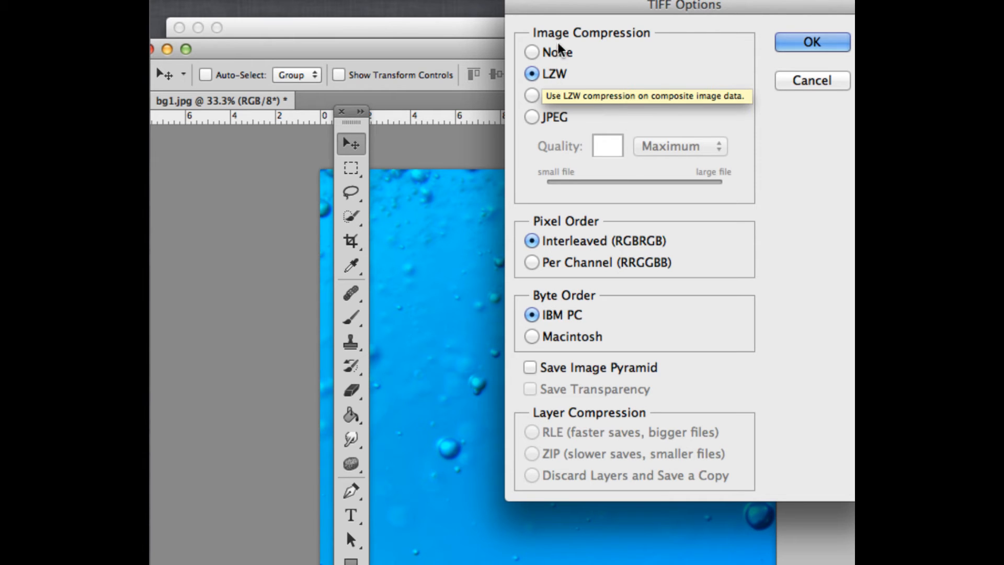
click(779, 42)
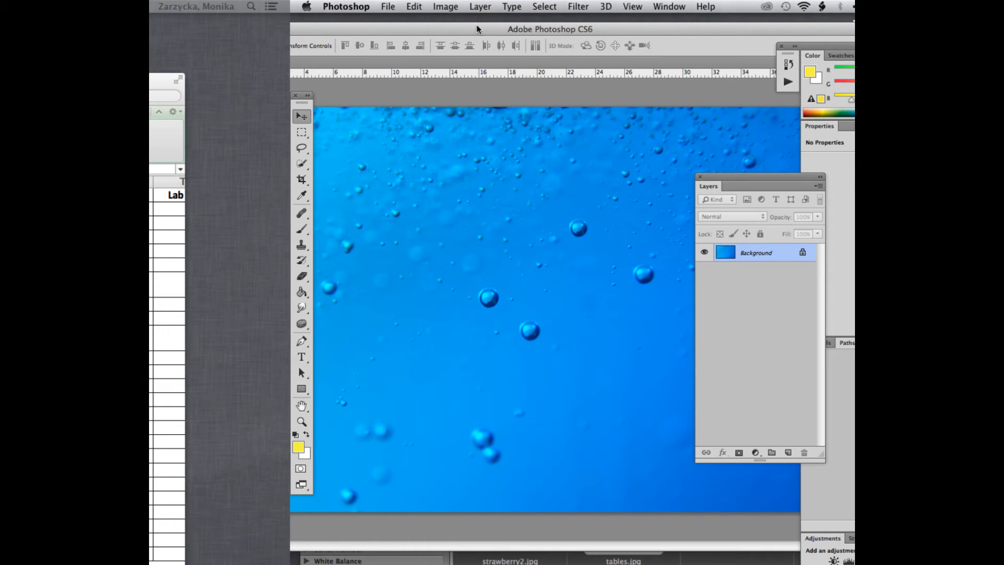
Switch to Bridge, open tables.jpg in Photoshop using its embedded sRGB profile, and reposition the Photoshop window
drag(476, 29, 447, 142)
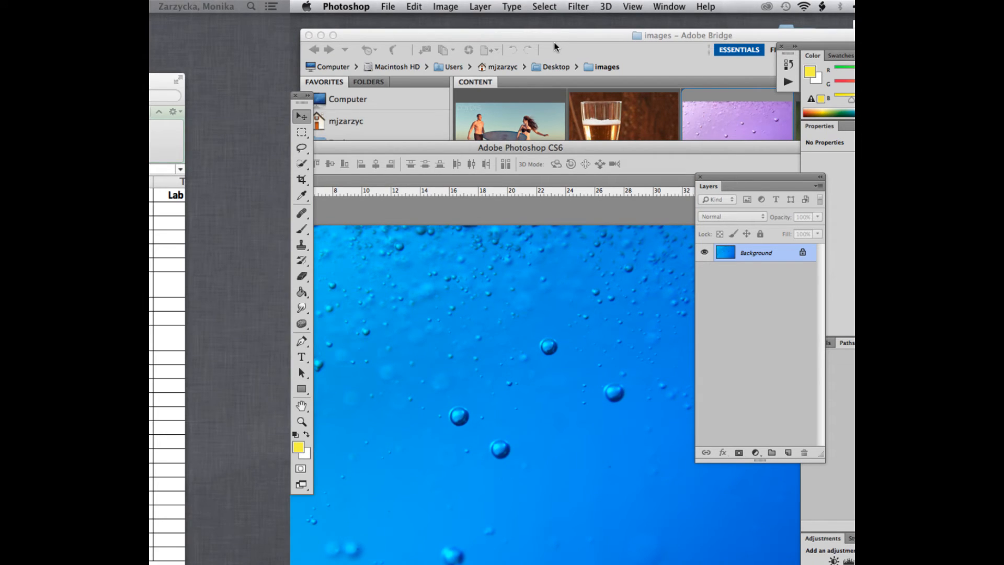
click(557, 49)
drag(556, 49, 443, 23)
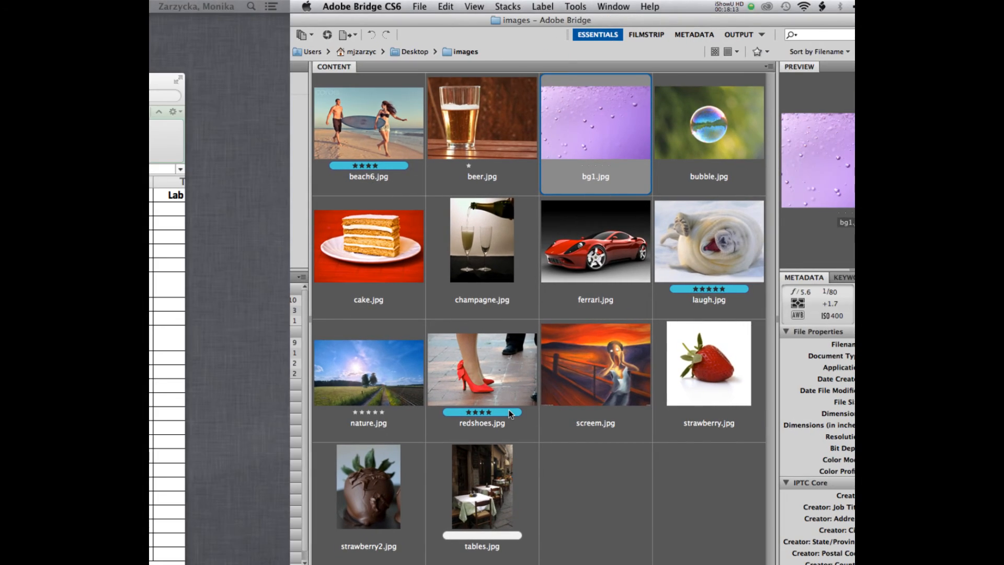
click(475, 501)
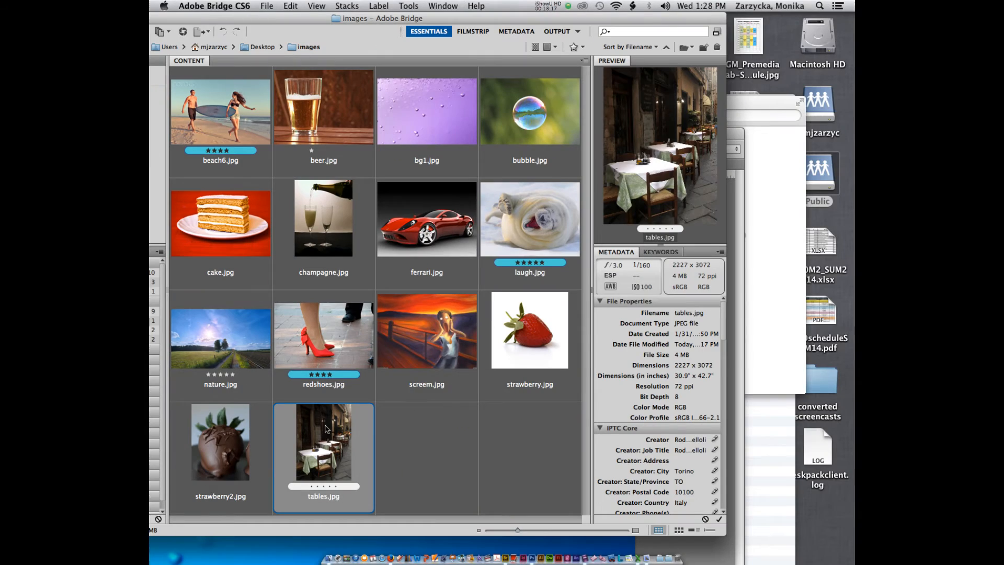
drag(325, 428, 532, 551)
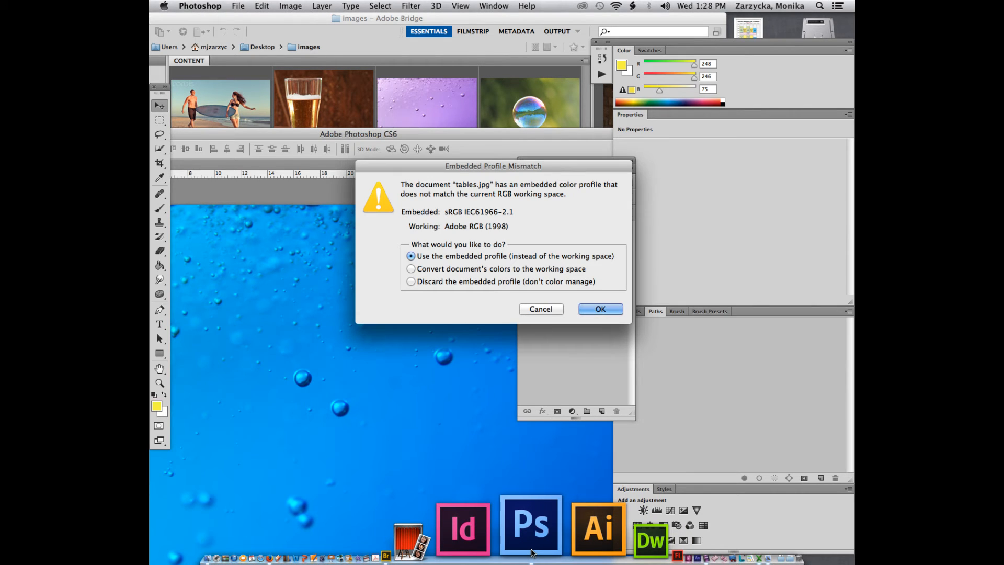
click(599, 308)
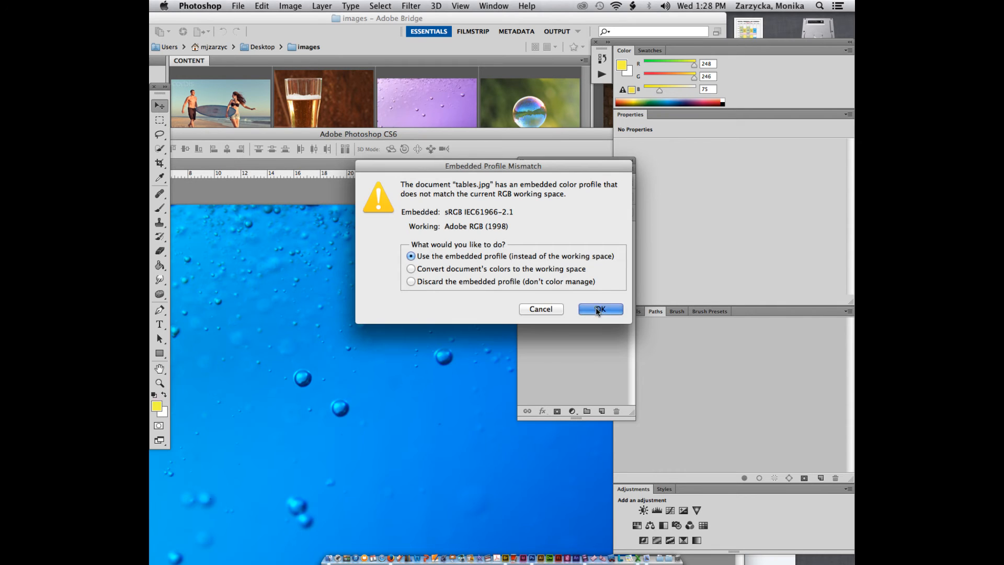
double_click(331, 134)
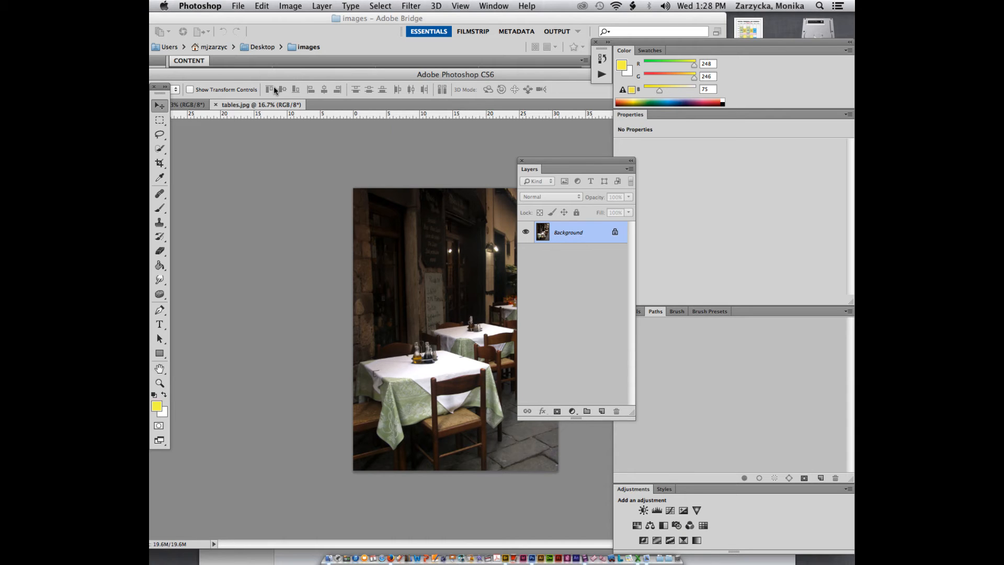
Check in Image Size what document size tables.jpg would have at 300 pixels/inch without resampling, and cancel the change
click(291, 6)
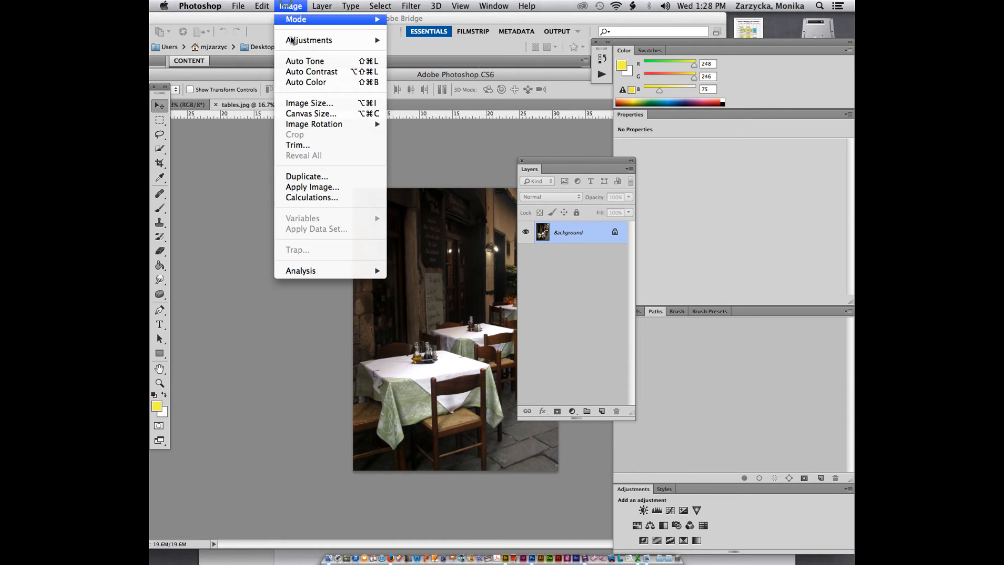
click(309, 103)
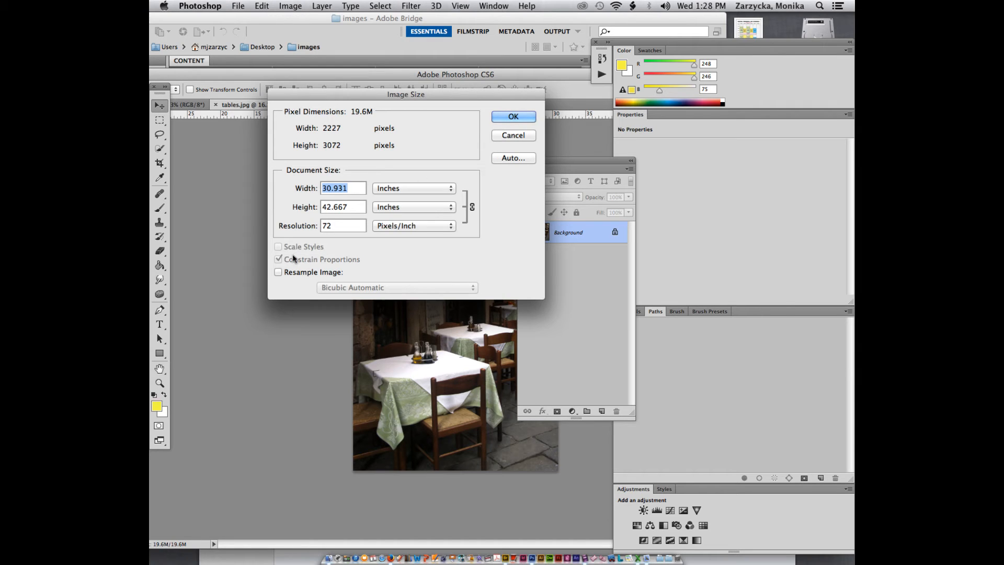
click(278, 273)
click(279, 272)
double_click(352, 229)
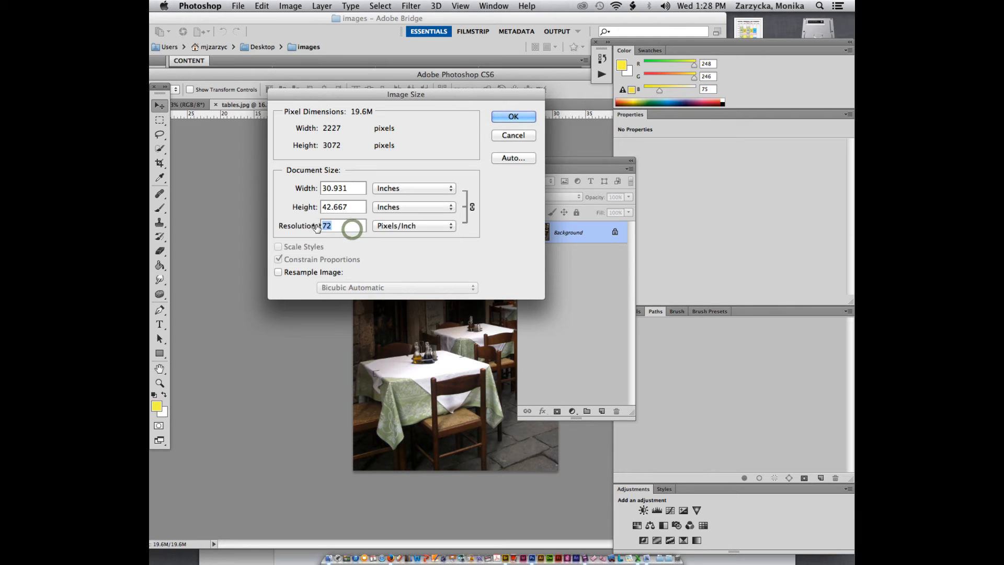
text(300)
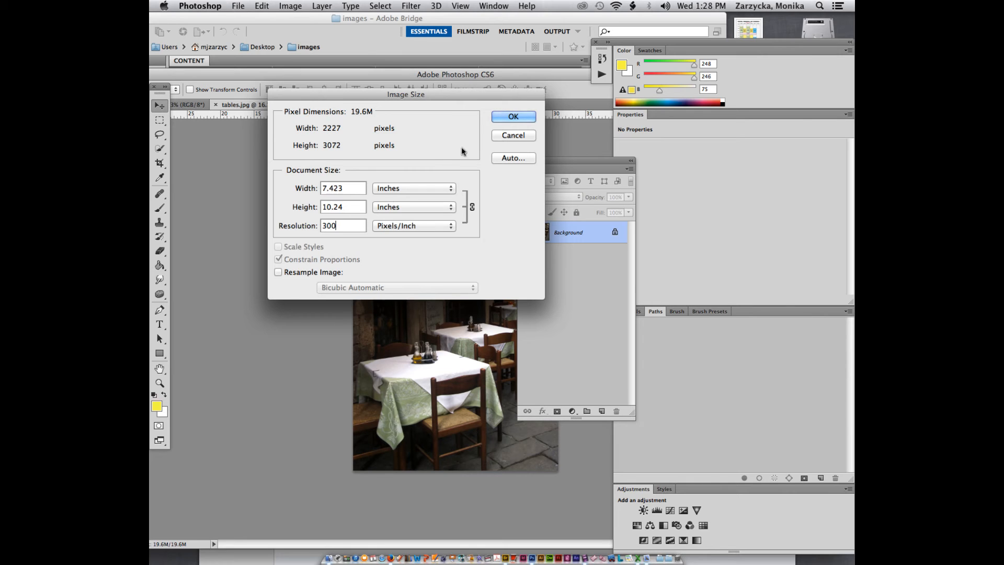
click(528, 139)
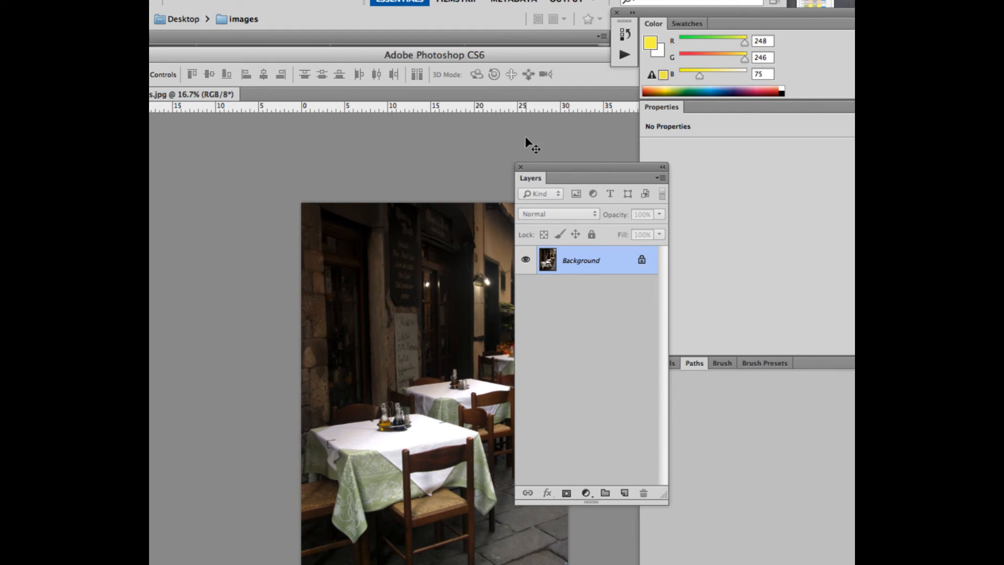
Move the Layers panel clear of the image and place the toolbox beside the picture
drag(546, 168, 681, 159)
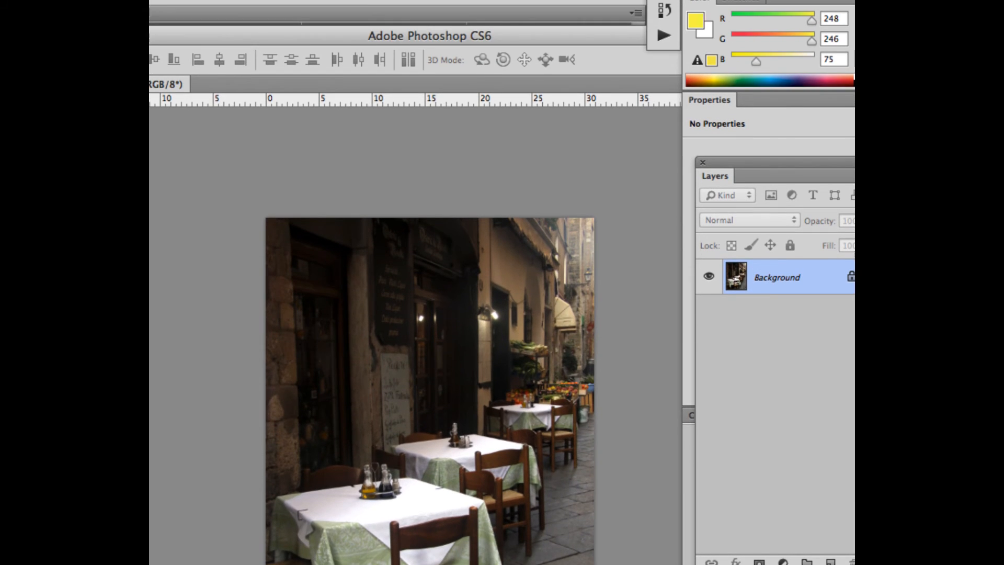
drag(152, 78, 208, 68)
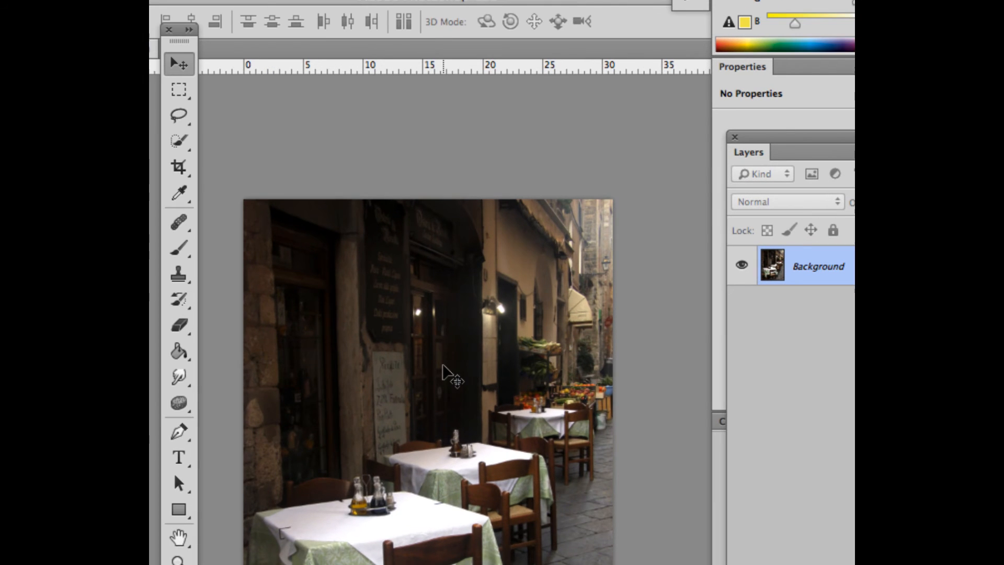
Examine the marquee tool variants and the lasso tool variants available for making selections
click(181, 90)
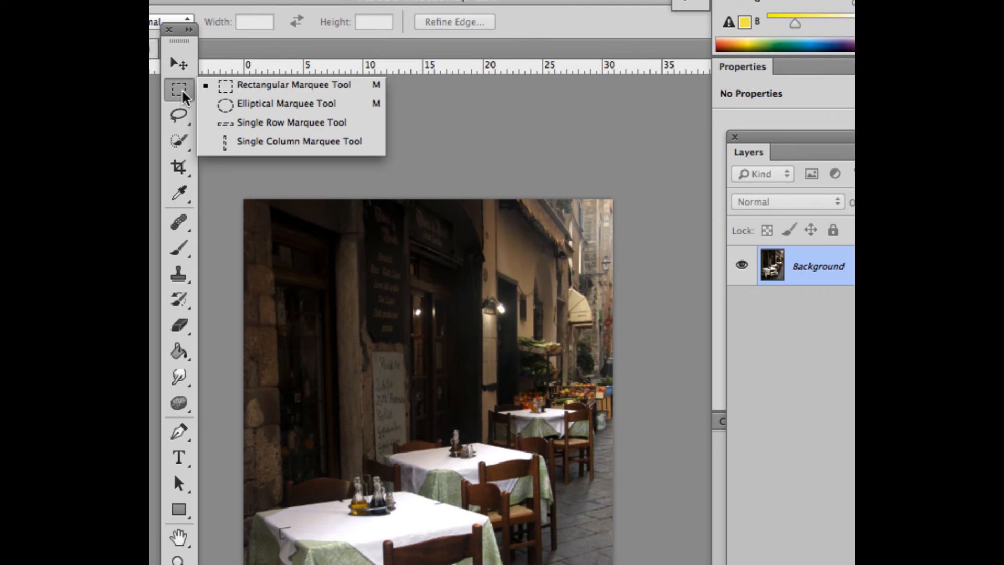
click(185, 120)
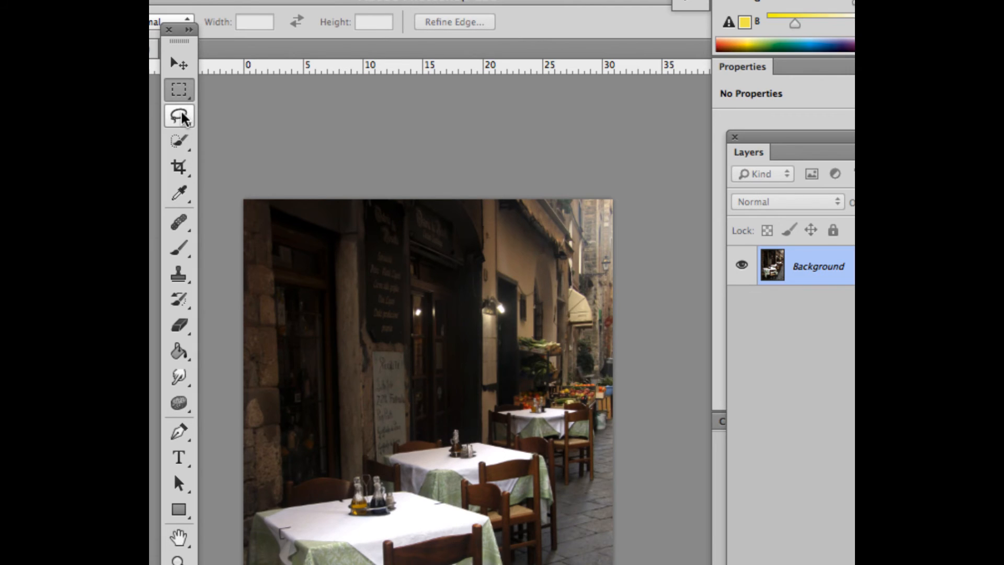
click(183, 118)
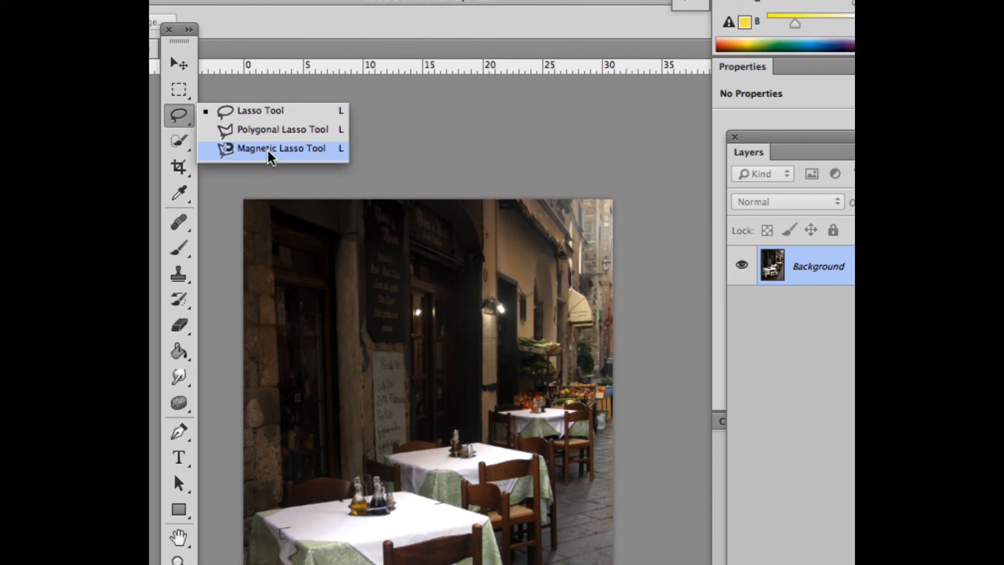
Activate the Quick Selection tool and reposition the Photoshop window so the tool's selection mode options are fully visible
click(178, 140)
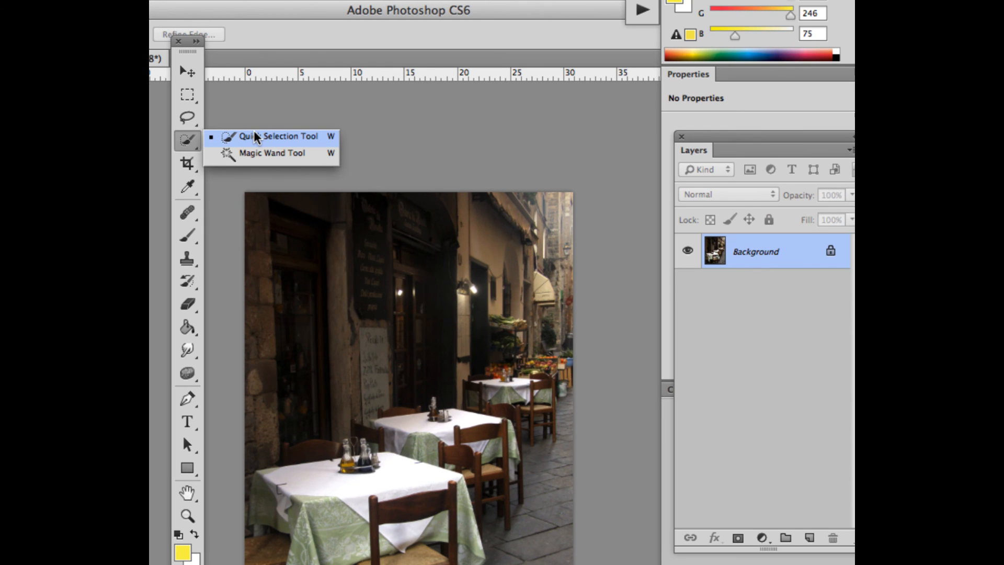
click(255, 138)
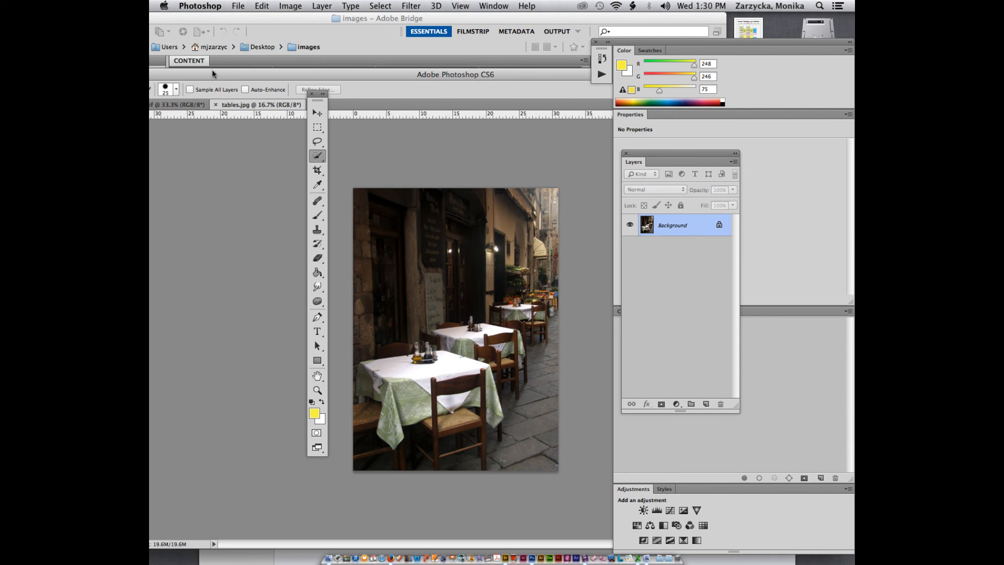
drag(231, 74, 334, 51)
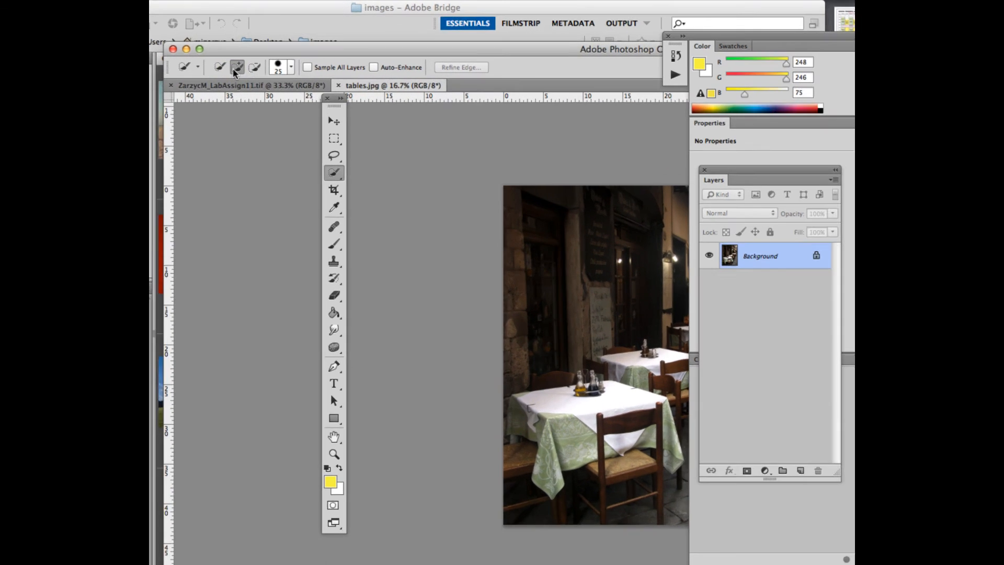